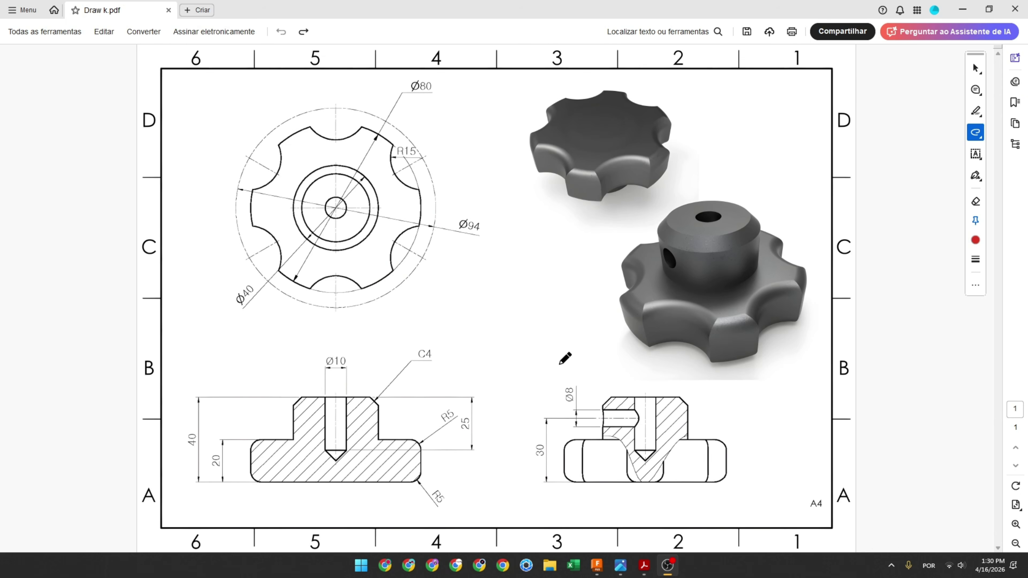
Draw red freehand arrows pointing at the lower knob image and the left section view of the drawing
drag(515, 294, 592, 295)
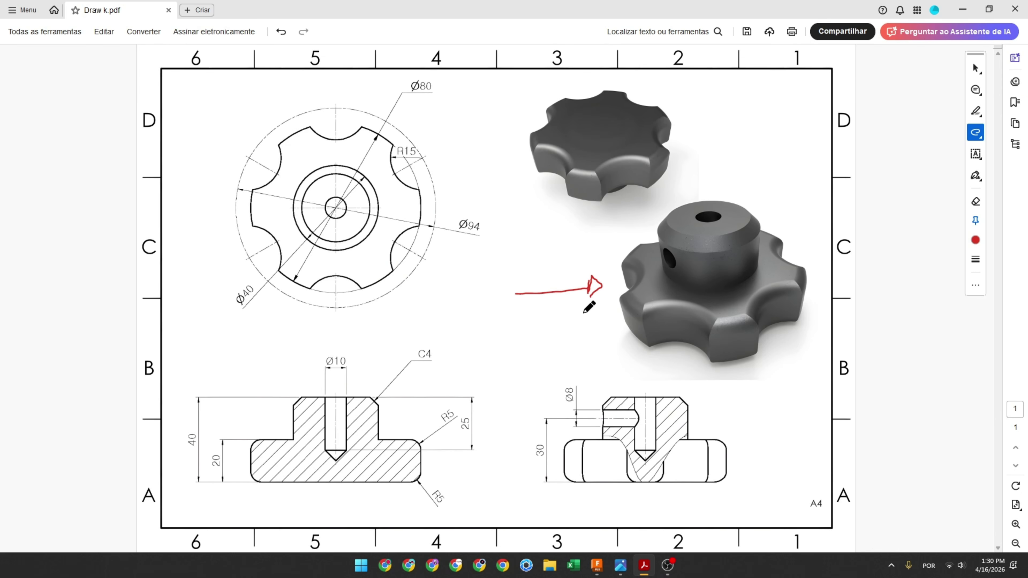
mouse_move(252, 338)
mouse_down()
mouse_move(279, 370)
mouse_move(278, 386)
mouse_up()
ctrl+scroll(279, 412, up, 2)
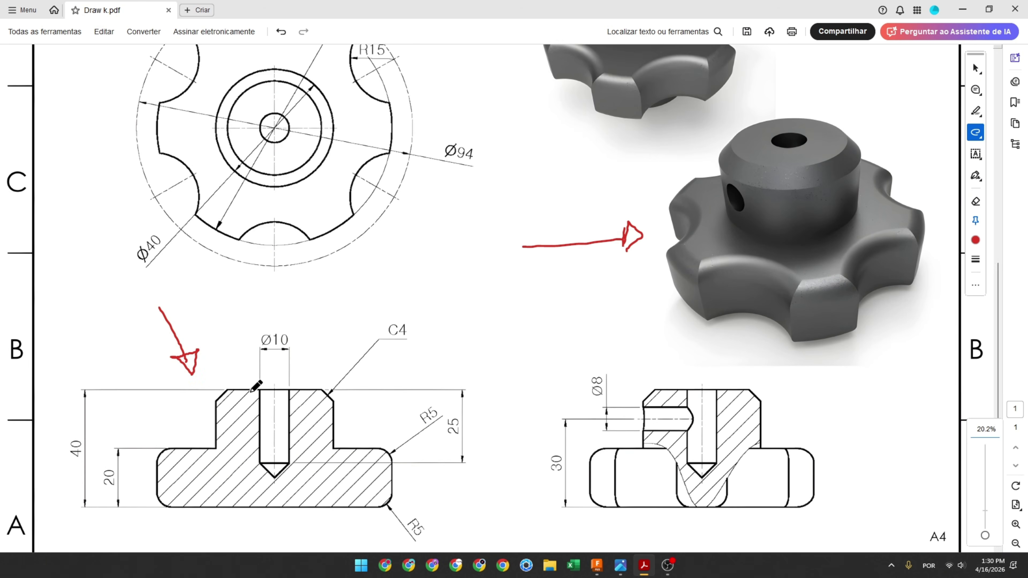
scroll(246, 368, down, 1)
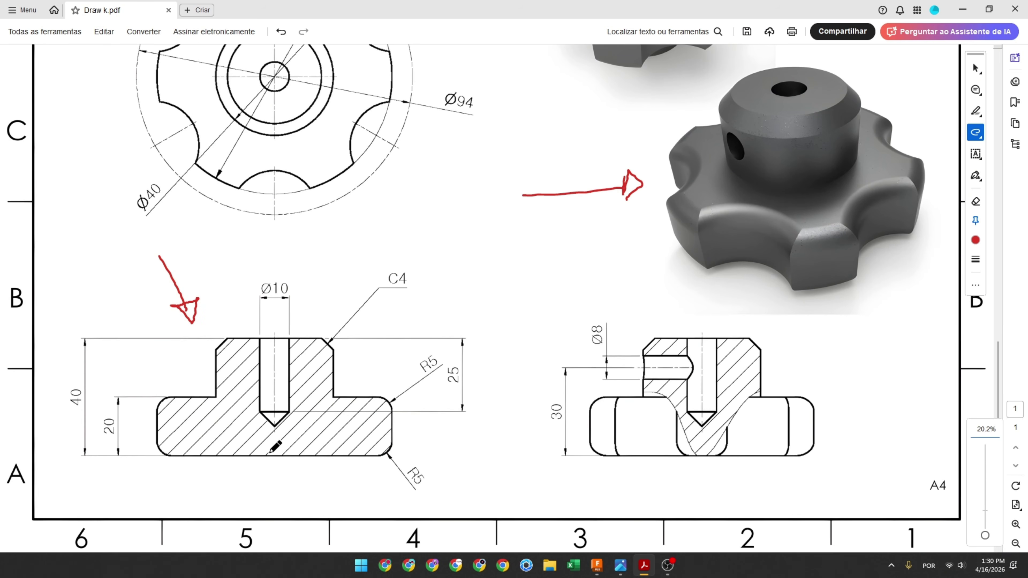
Trace the section view's centre axis and right half of its base edge in red, and box the 40 height dimension
drag(275, 456, 282, 341)
mouse_move(61, 384)
mouse_down()
mouse_move(62, 413)
mouse_move(92, 412)
mouse_move(55, 384)
mouse_up()
drag(274, 458, 383, 453)
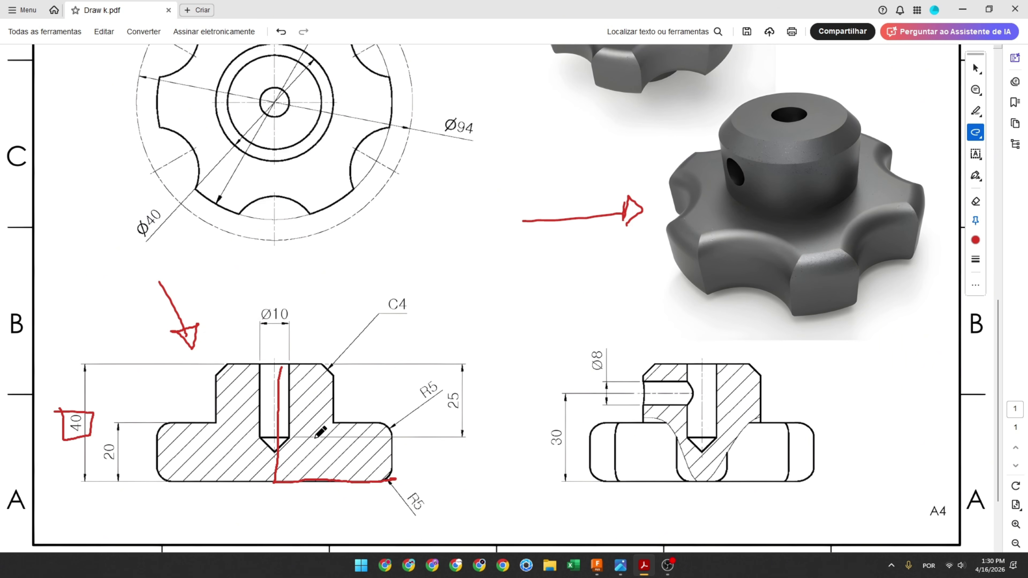
Mark the Ø80 outer diameter dimension on the knob's circular view in red
scroll(320, 429, up, 3)
scroll(336, 494, down, 2)
scroll(385, 454, up, 5)
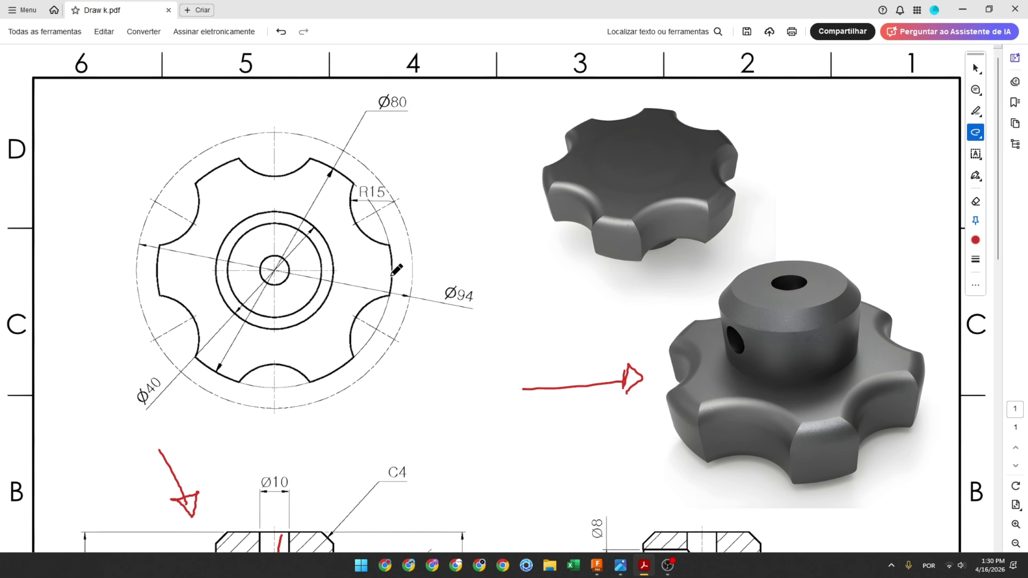
mouse_move(369, 93)
mouse_down()
mouse_move(369, 121)
mouse_move(421, 86)
mouse_move(367, 91)
mouse_move(369, 120)
mouse_up()
scroll(354, 146, down, 5)
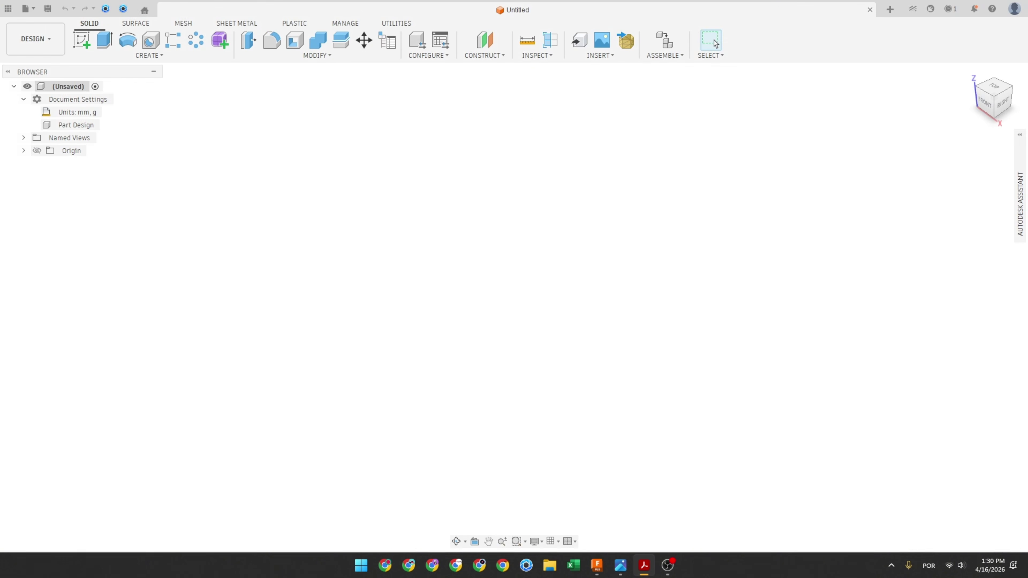
Switch to Fusion, start a sketch on the front plane and draw a 40 mm vertical line up from the origin
click(82, 40)
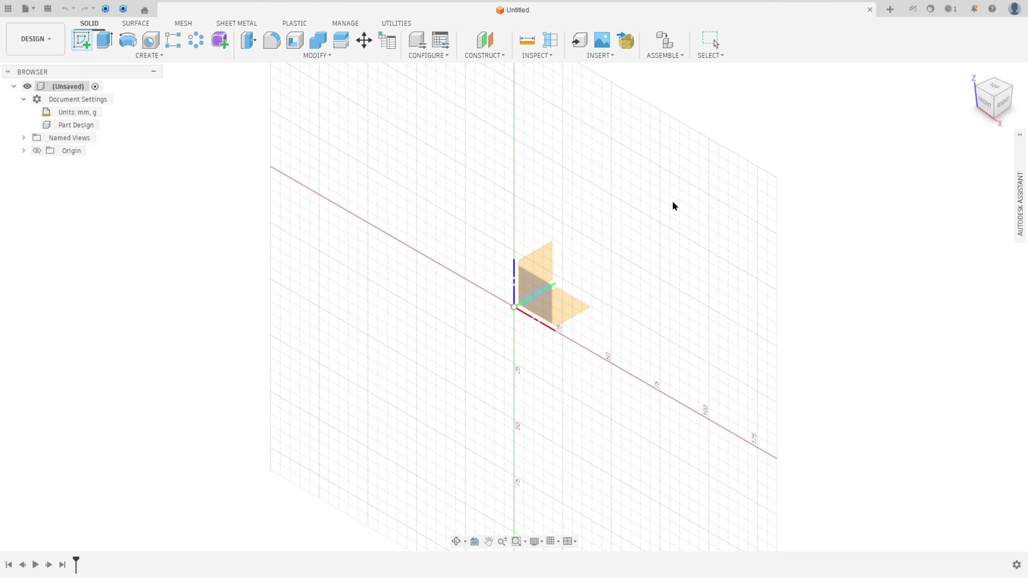
click(552, 286)
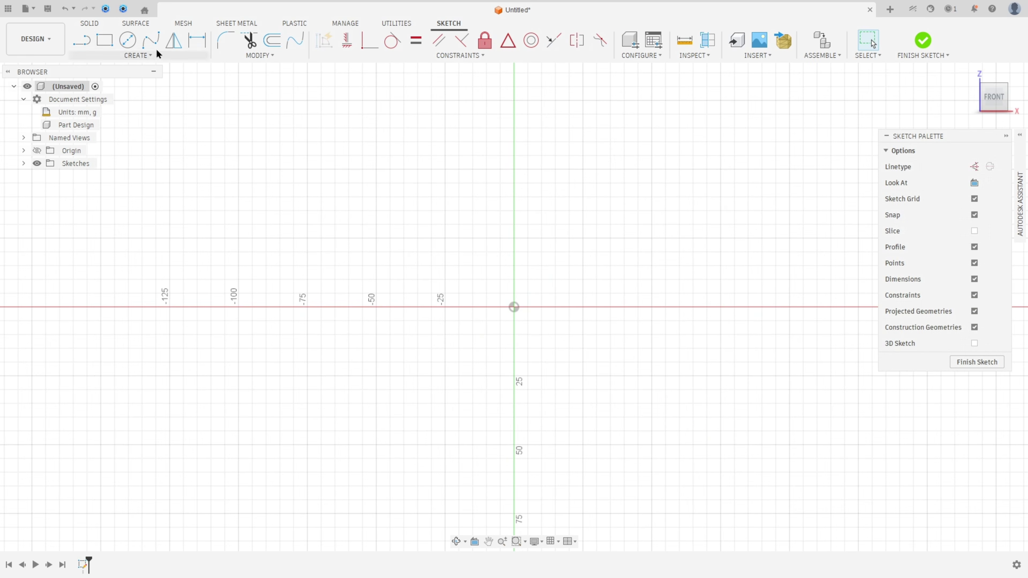
click(84, 43)
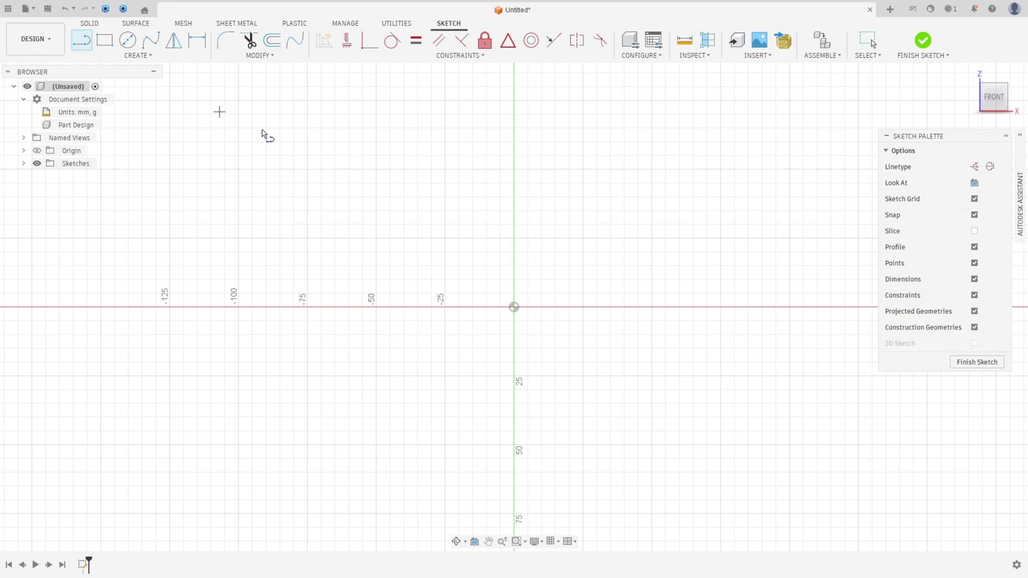
click(514, 307)
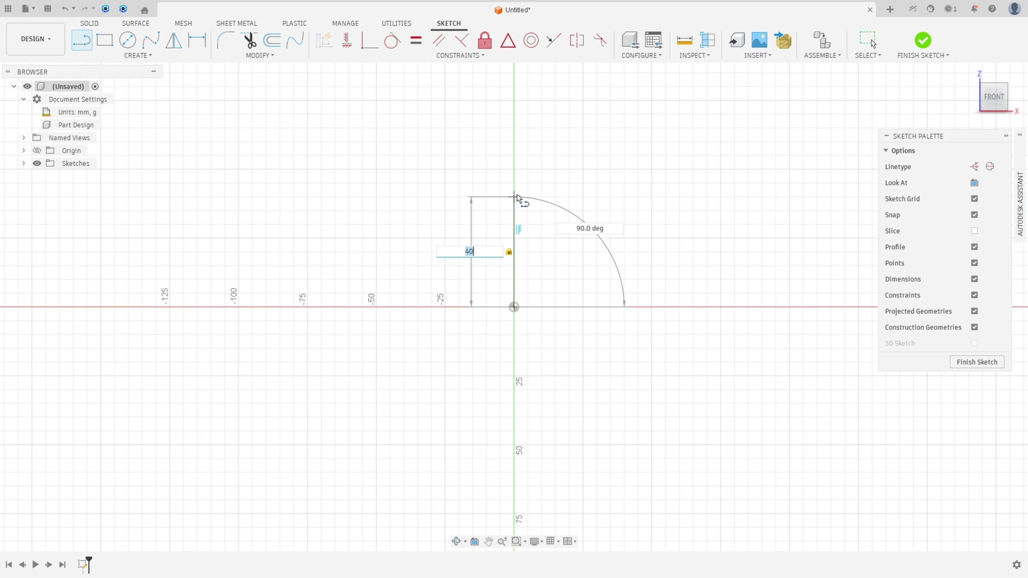
click(518, 195)
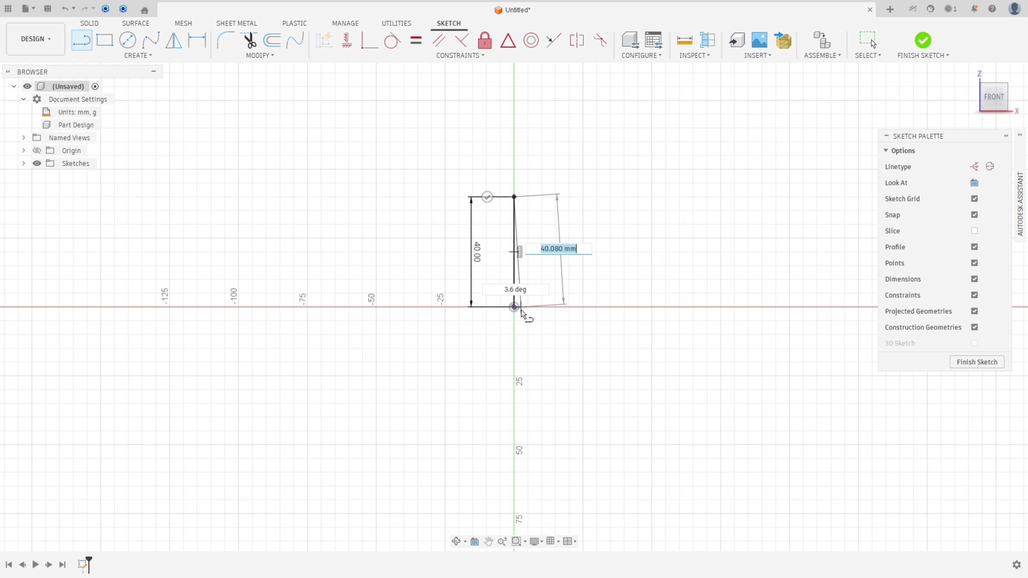
key(Escape)
Draw a horizontal line from the origin along the positive X axis and constrain it equal to the vertical line
key(l)
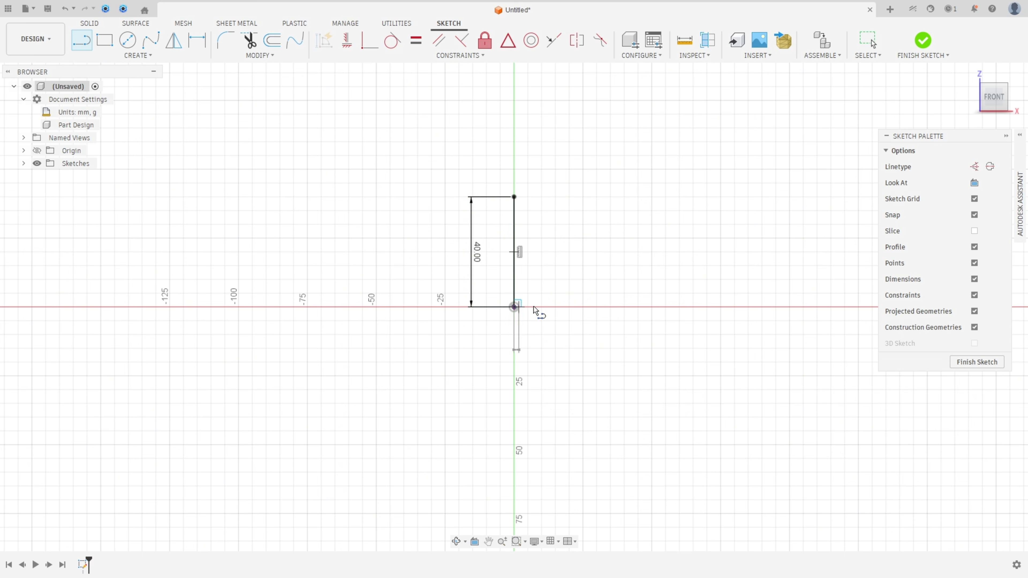
click(638, 308)
key(Escape)
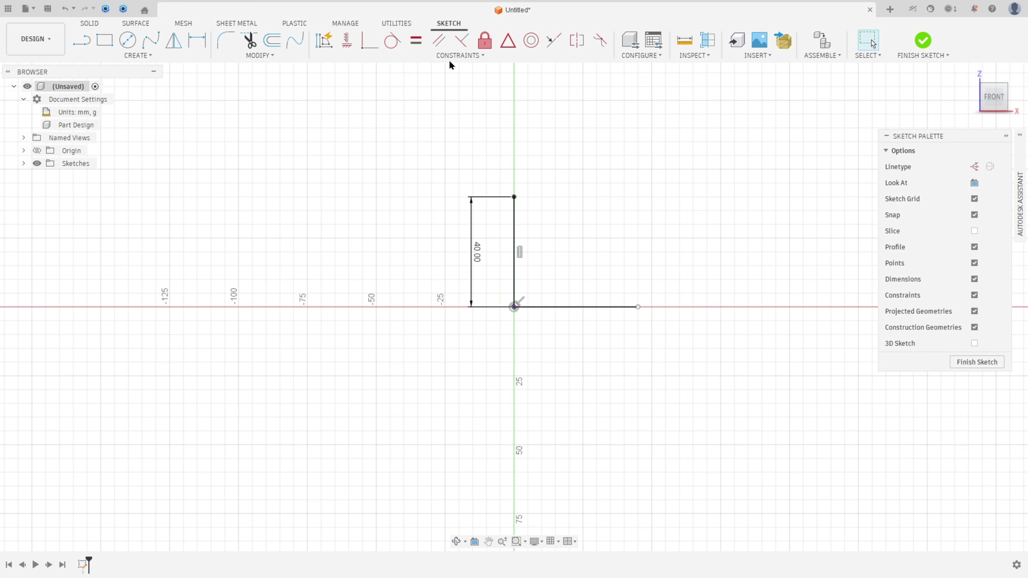
click(417, 41)
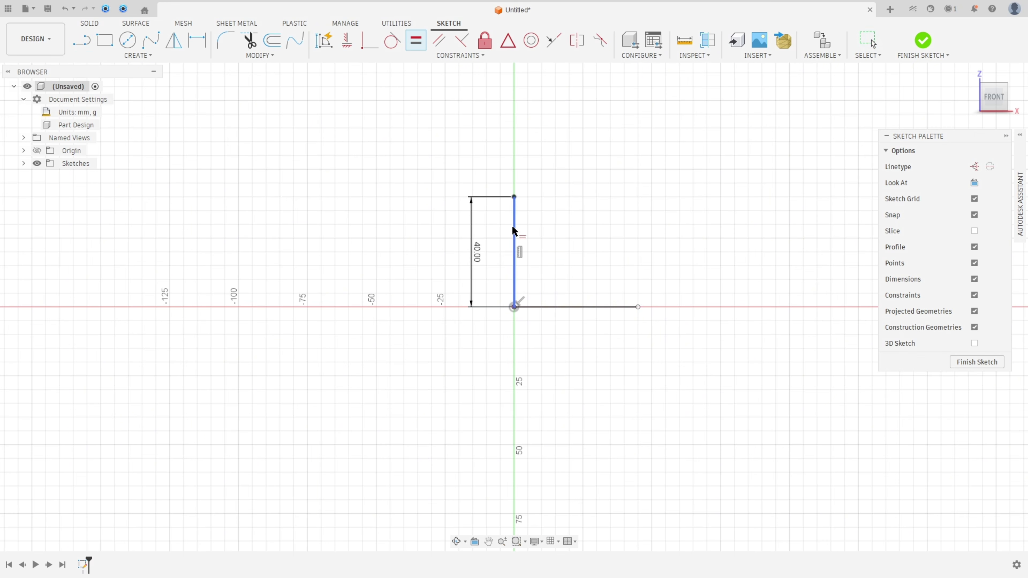
click(519, 256)
click(567, 308)
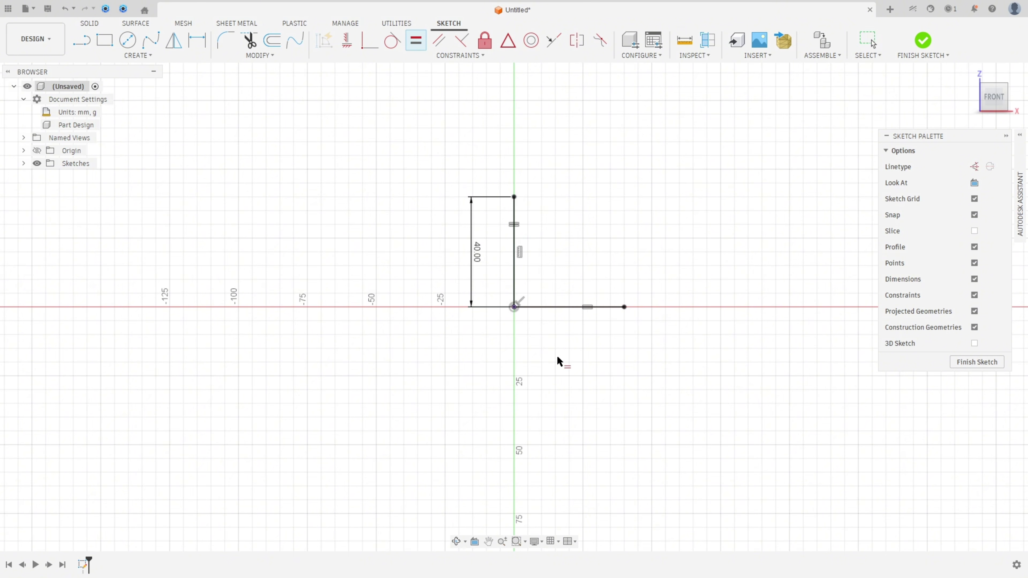
key(Escape)
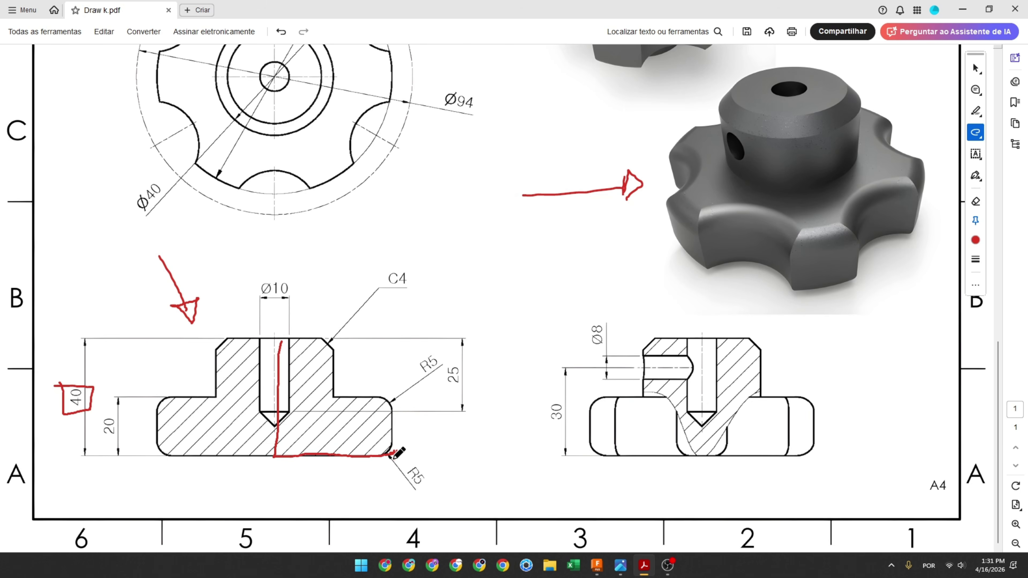
Switch to the PDF drawing, trace the flange's side and top edges, box the 20 dimension and circle both R5 corners
drag(394, 454, 393, 398)
mouse_move(101, 411)
mouse_down()
mouse_move(122, 446)
mouse_move(104, 410)
mouse_up()
mouse_move(392, 393)
mouse_down()
mouse_move(387, 409)
mouse_move(395, 388)
mouse_up()
mouse_move(399, 441)
mouse_down()
mouse_move(383, 460)
mouse_move(388, 448)
mouse_up()
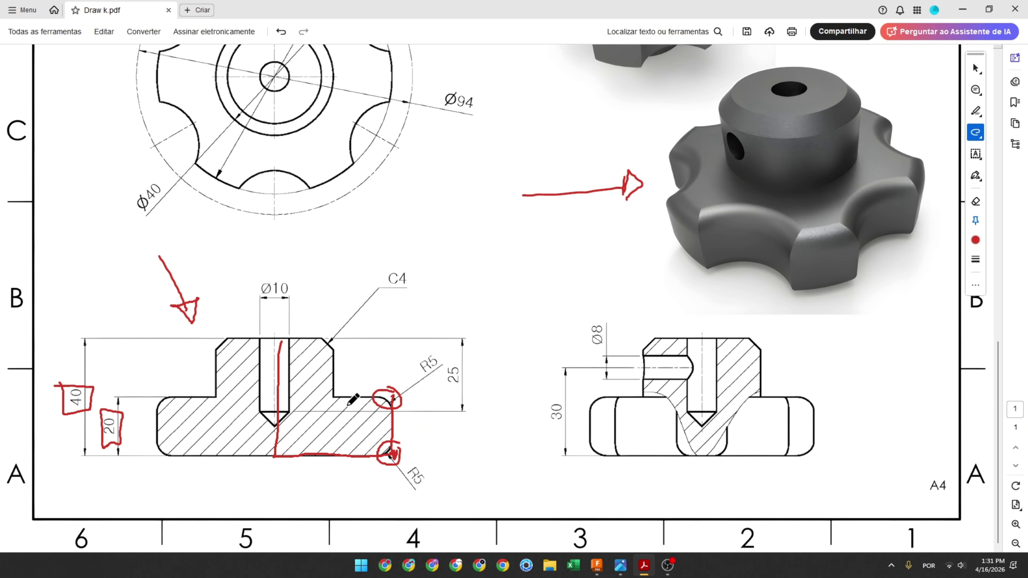
drag(395, 397, 322, 396)
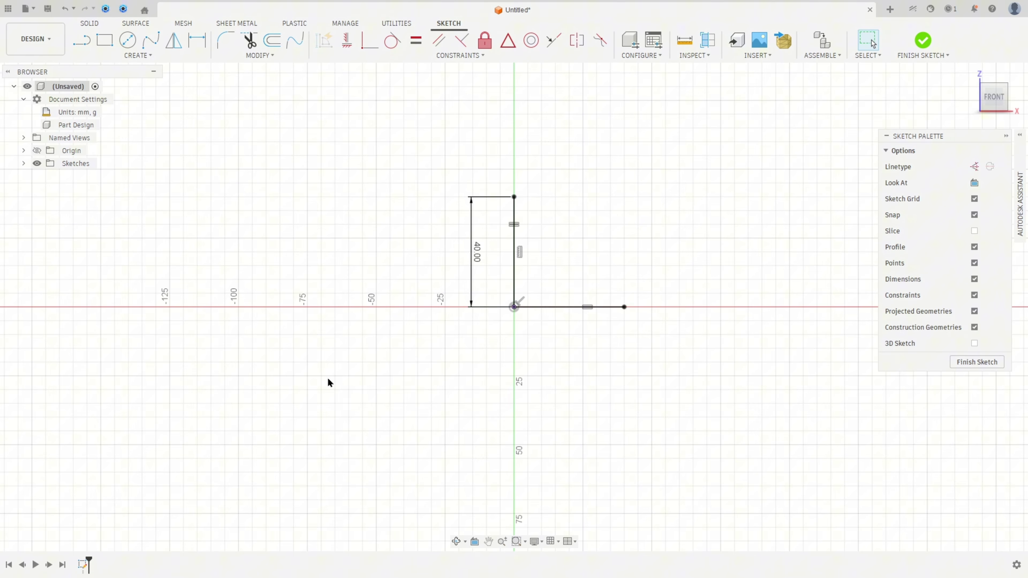
In the Fusion sketch, add a 20 mm vertical flange edge and a horizontal line back toward the axis, placing the 20 mm dimension outside the profile
key(l)
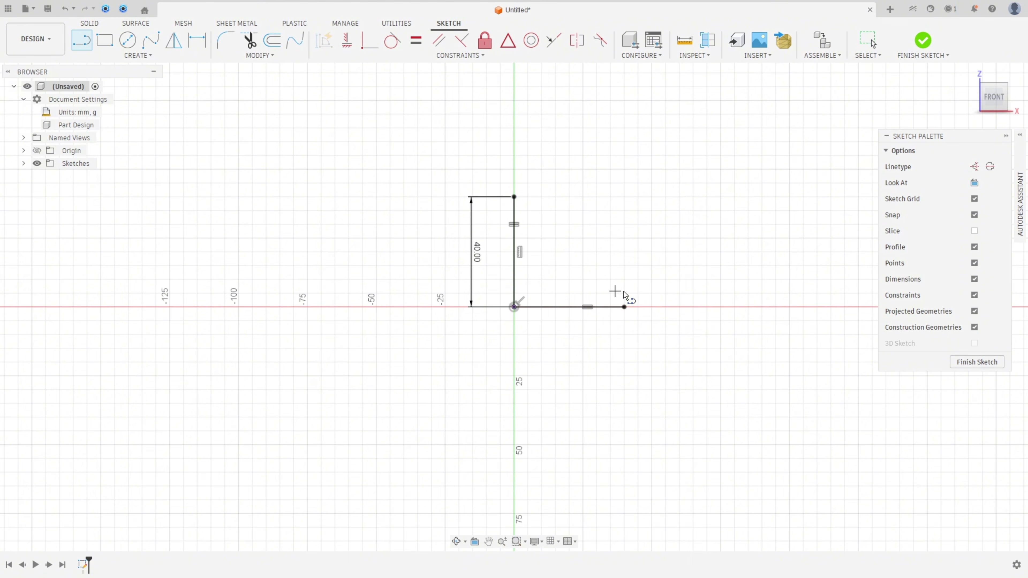
click(624, 306)
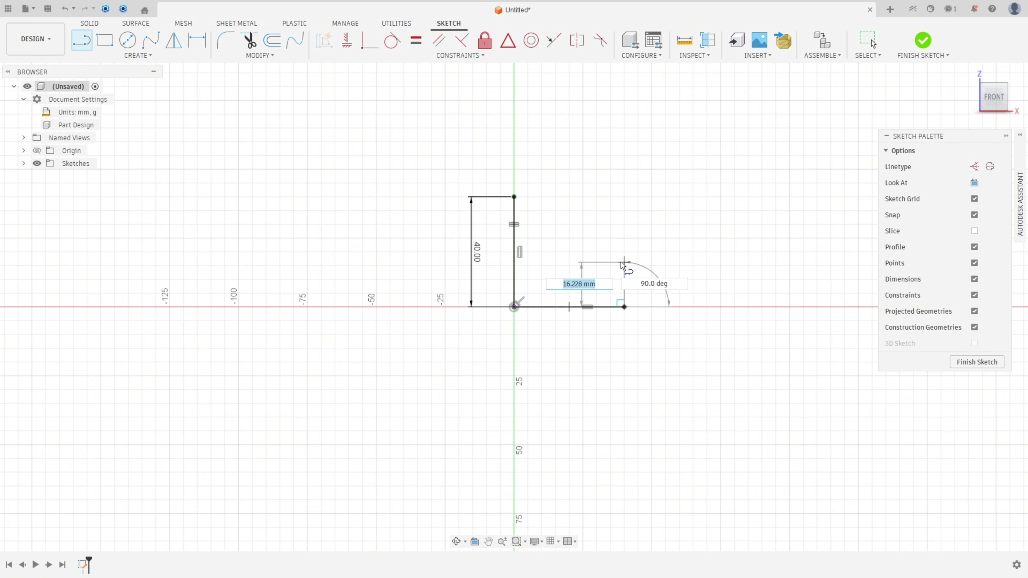
text(20)
key(Return)
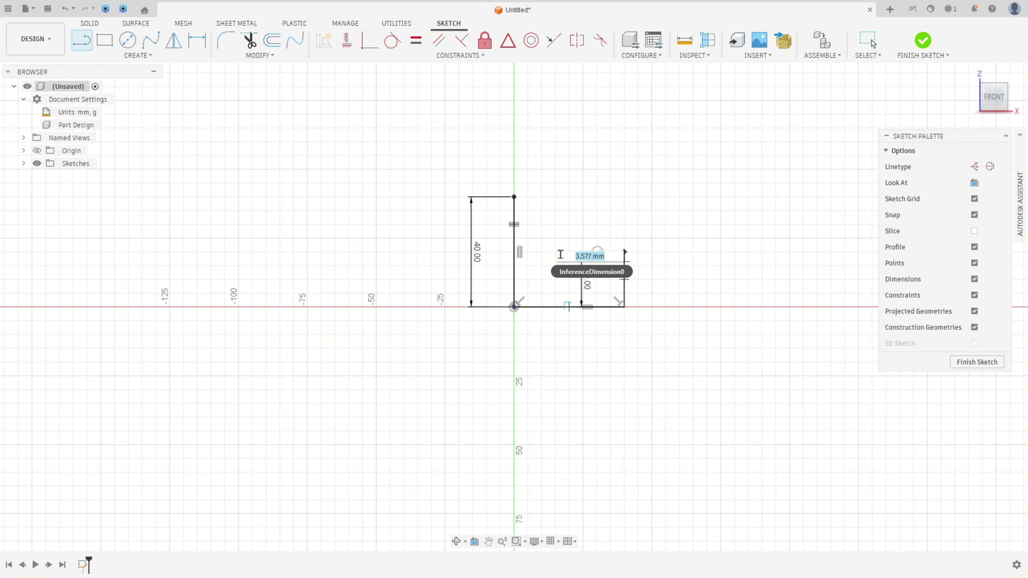
click(556, 252)
key(Escape)
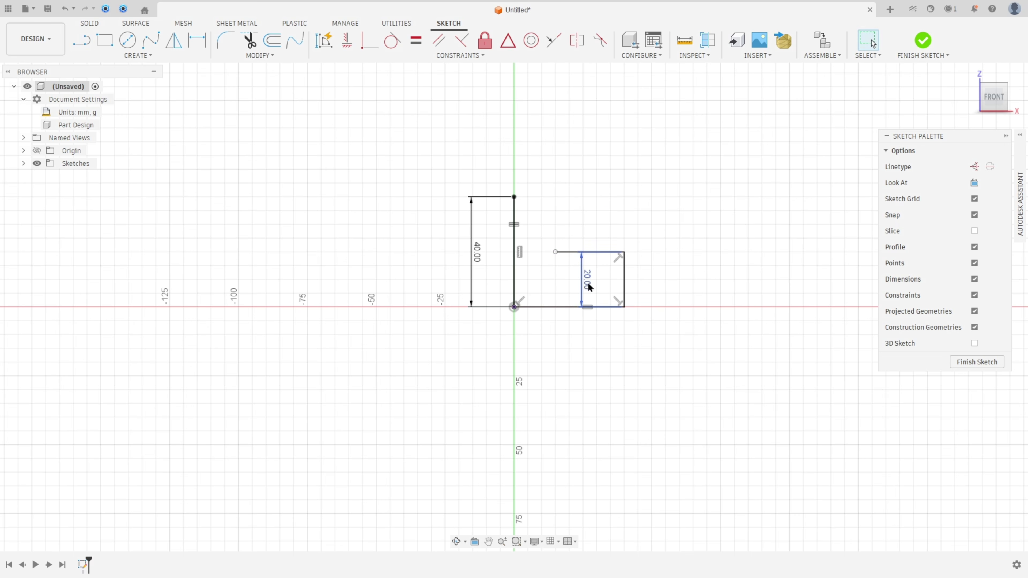
drag(588, 284, 665, 269)
Switch to the PDF drawing, trace the hub's top and side edges, circle the C4 chamfer and mark the Ø40 dimension
key(alt+Tab)
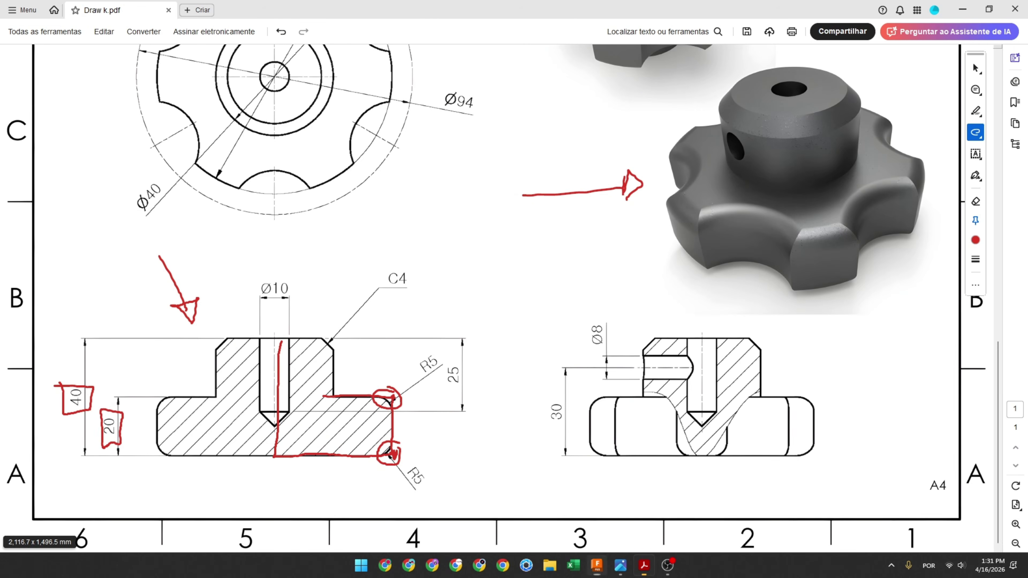
mouse_move(276, 339)
mouse_down()
mouse_move(344, 350)
mouse_move(336, 329)
mouse_up()
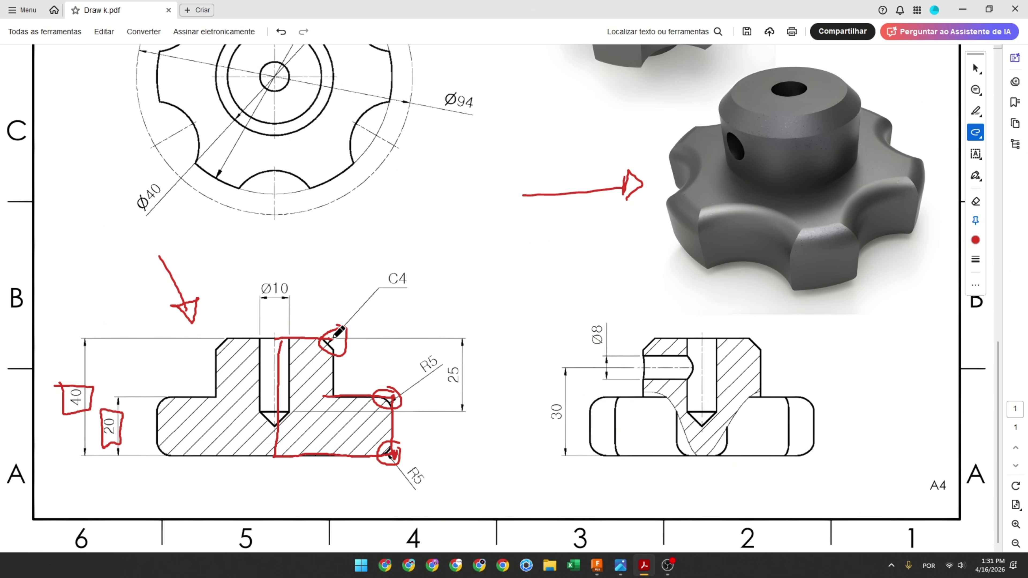
mouse_move(333, 338)
mouse_down()
mouse_move(333, 395)
mouse_move(342, 365)
mouse_move(342, 376)
mouse_up()
scroll(285, 347, up, 3)
mouse_move(154, 280)
mouse_down()
mouse_move(125, 307)
mouse_move(157, 324)
mouse_move(174, 289)
mouse_move(154, 278)
mouse_up()
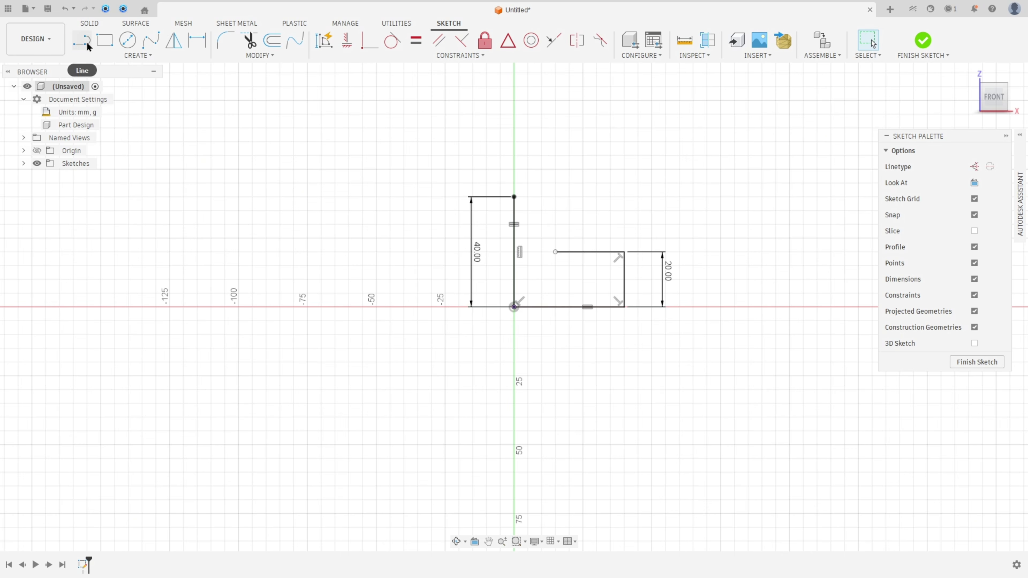
Close the Fusion profile with a 20 mm vertical hub edge and a horizontal line about 15 mm long to the axis's upper end
click(82, 40)
click(555, 252)
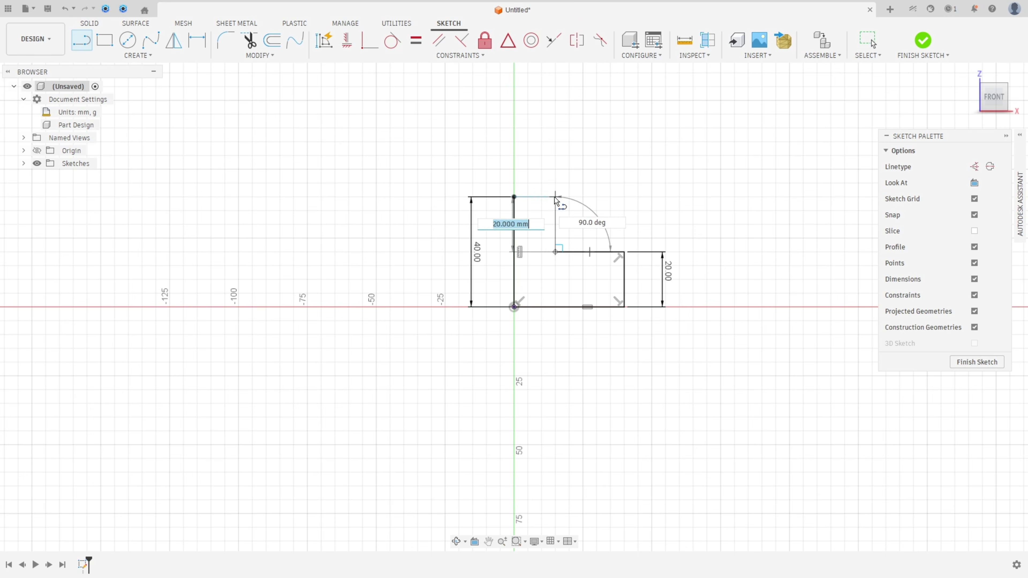
click(555, 197)
click(514, 197)
key(Escape)
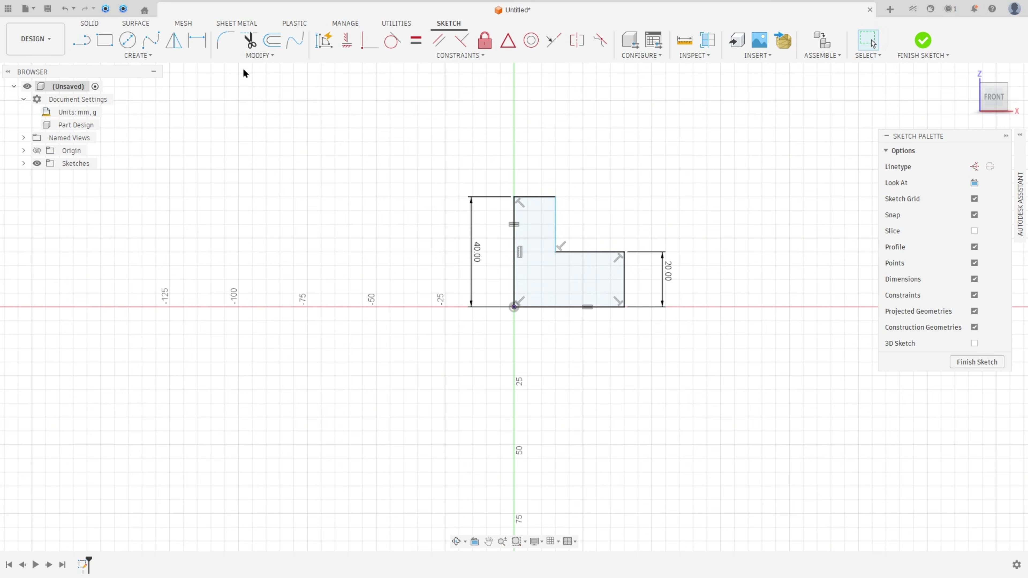
Dimension the hub's top edge to 20 mm and finish the sketch
click(197, 39)
click(545, 203)
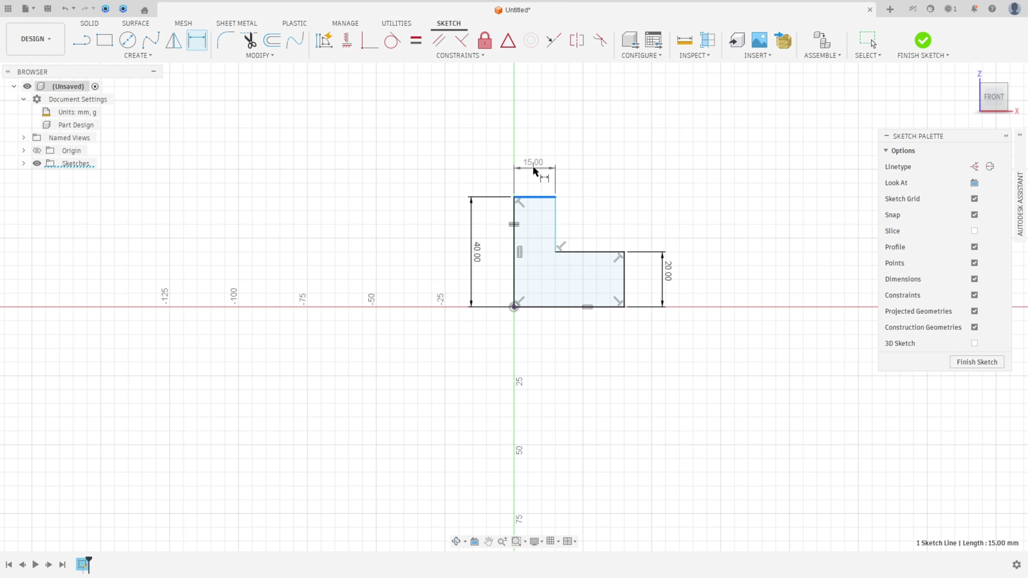
click(533, 165)
text(20)
key(Return)
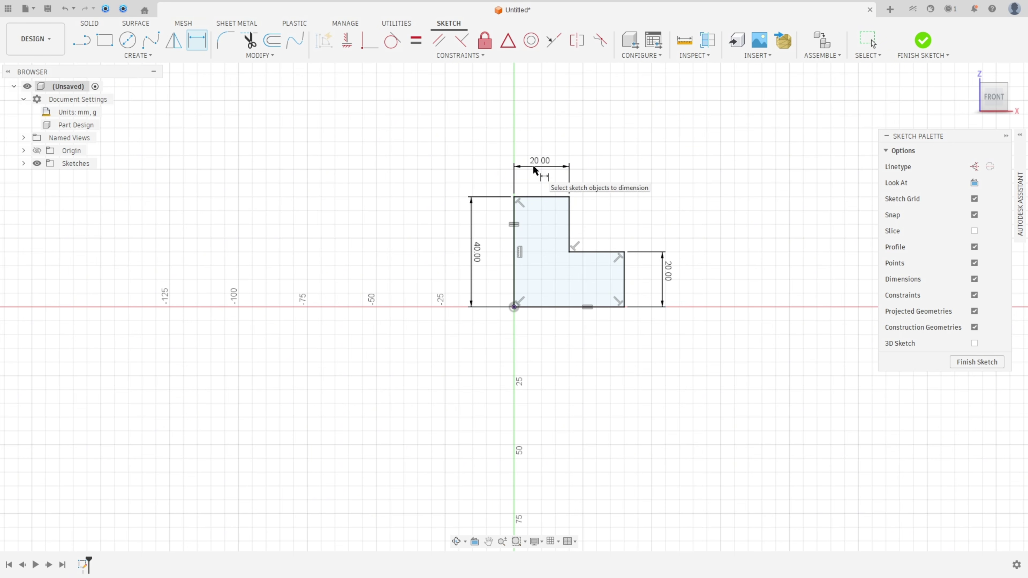
key(Escape)
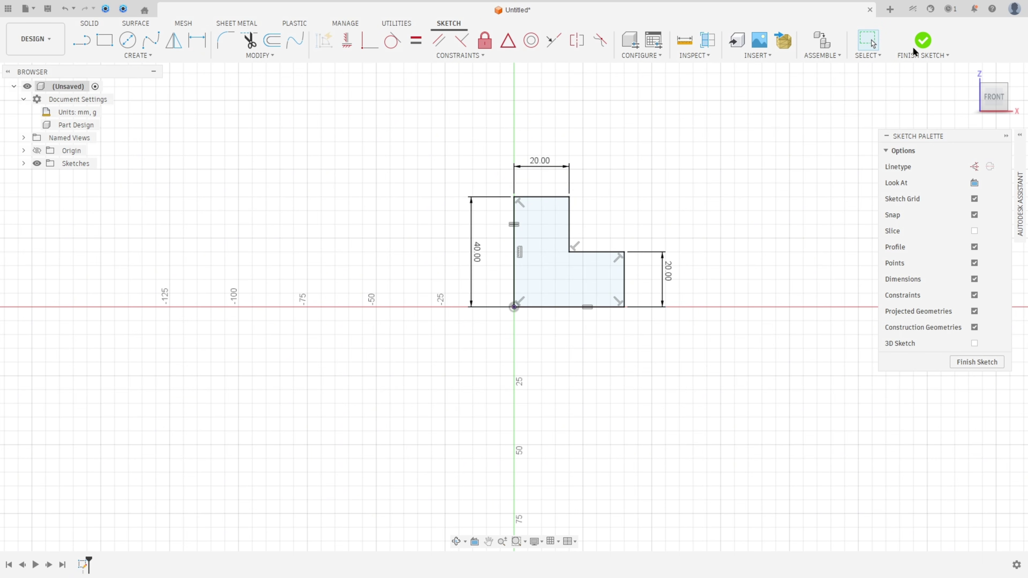
click(923, 40)
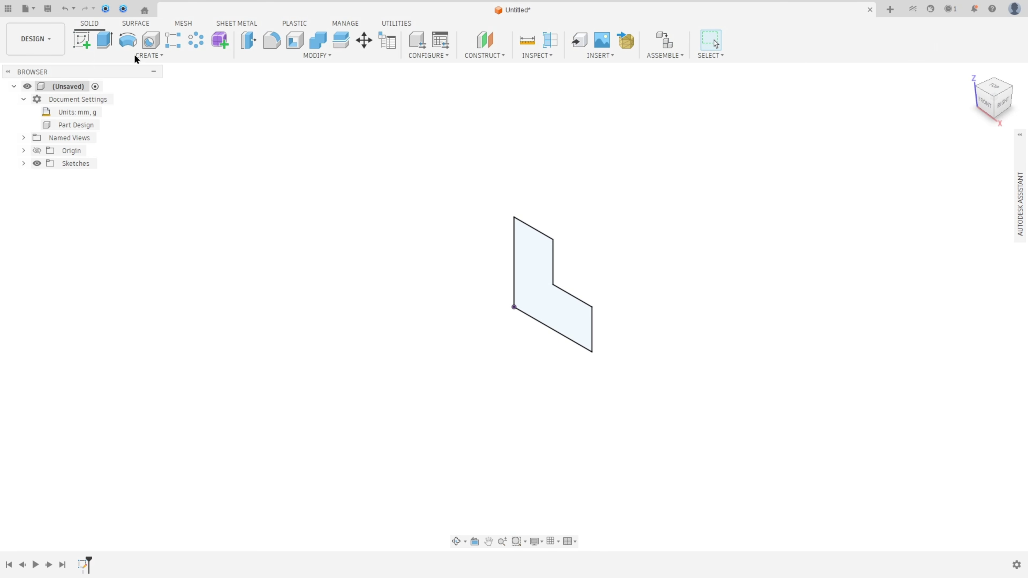
Revolve the L-shaped profile 360 degrees about the 40 mm vertical line as a new body
click(128, 40)
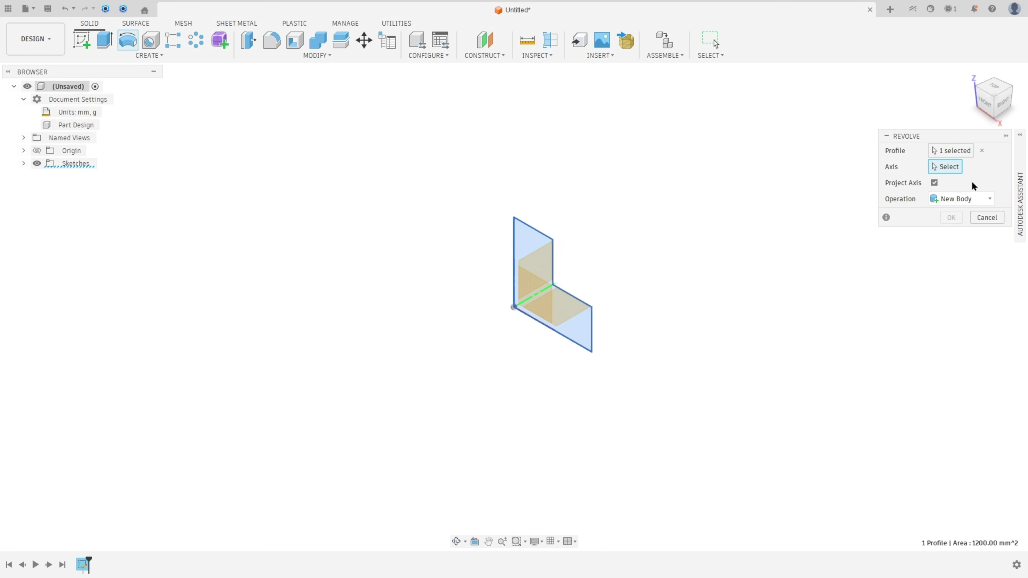
click(514, 252)
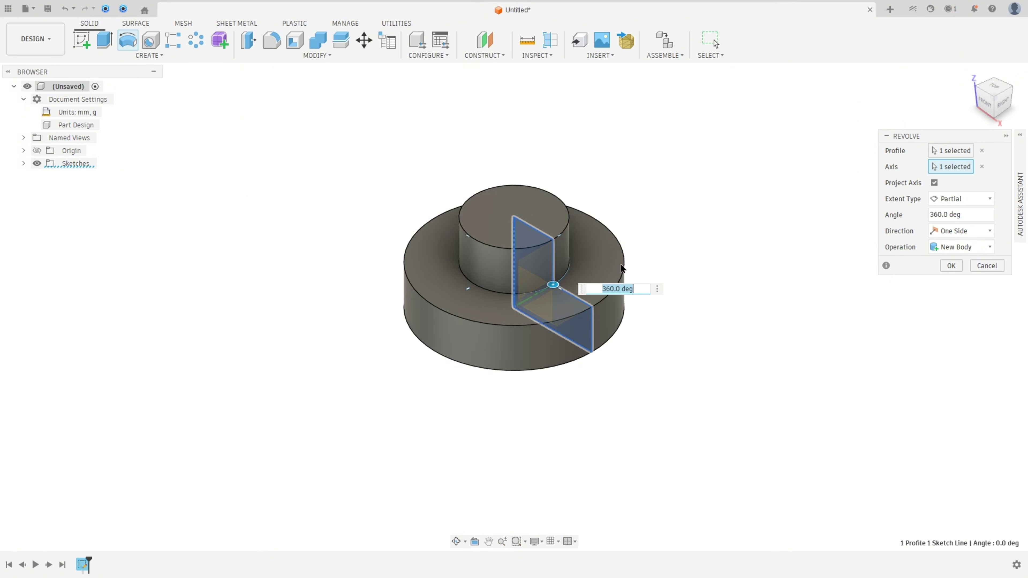
click(951, 266)
shift+middle_drag(730, 224, 734, 221)
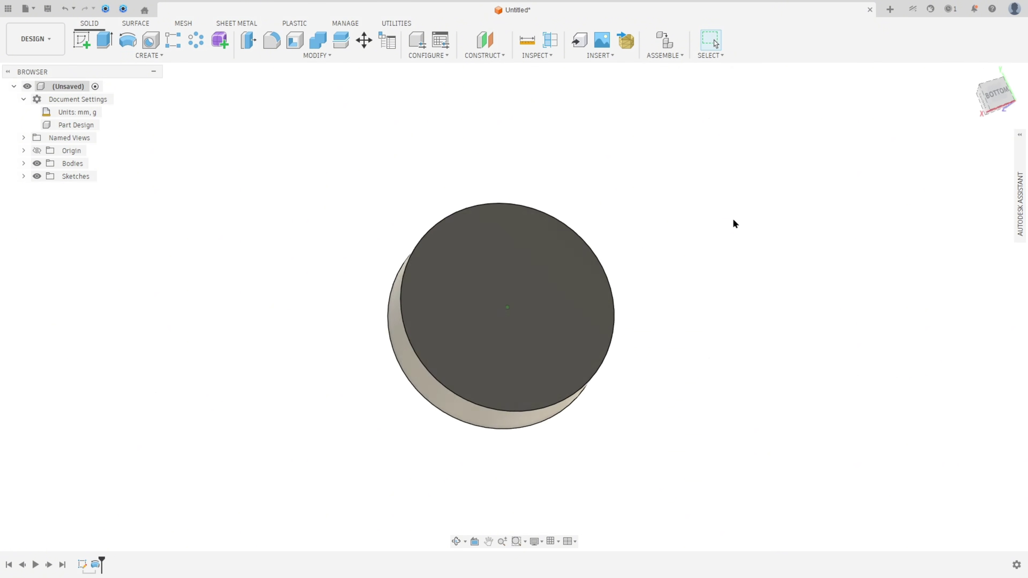
key(F5)
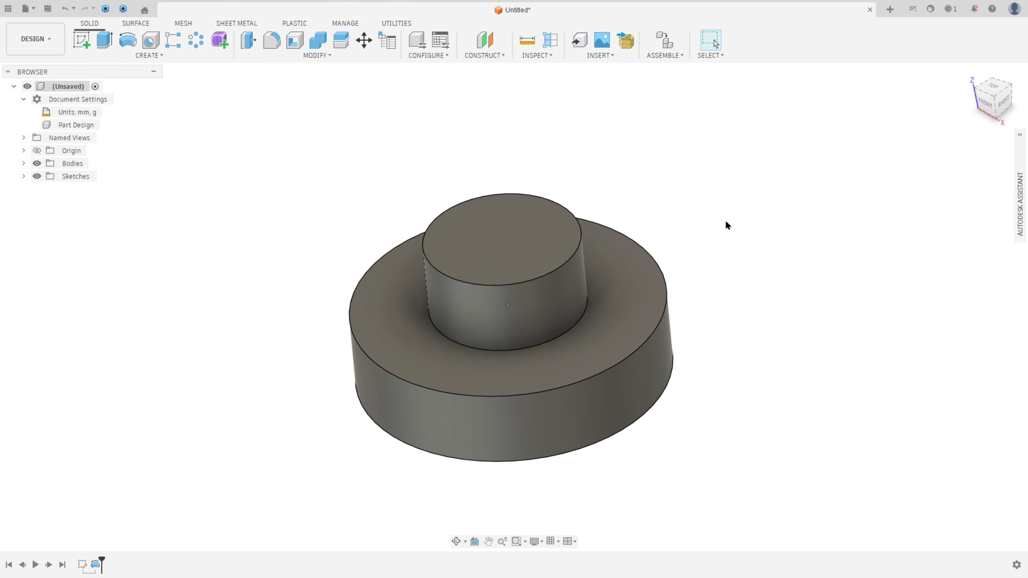
Switch to the PDF drawing, mark the knob's flat face and the Ø94 pitch circle, and trace a vertical radius line from its center
key(alt+Tab)
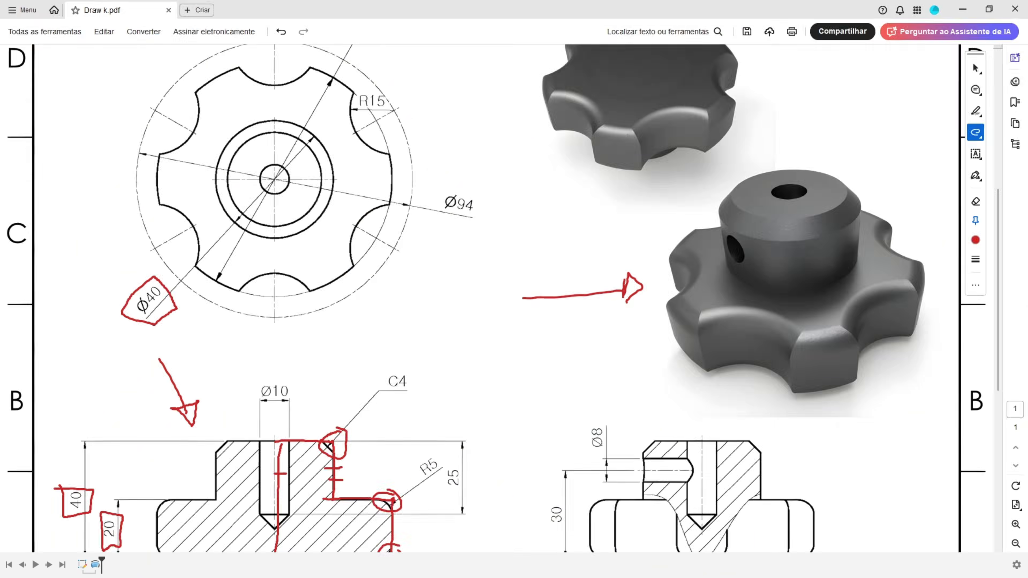
scroll(309, 379, down, 3)
scroll(418, 327, up, 2)
scroll(405, 323, up, 3)
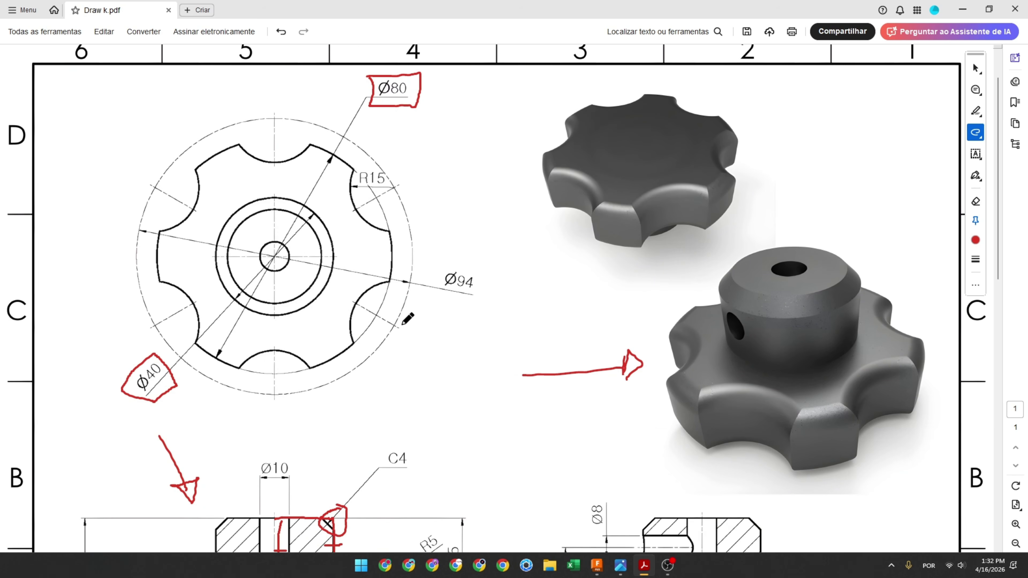
drag(627, 158, 653, 149)
mouse_move(166, 105)
mouse_down()
mouse_move(211, 109)
mouse_move(198, 123)
mouse_move(317, 140)
mouse_up()
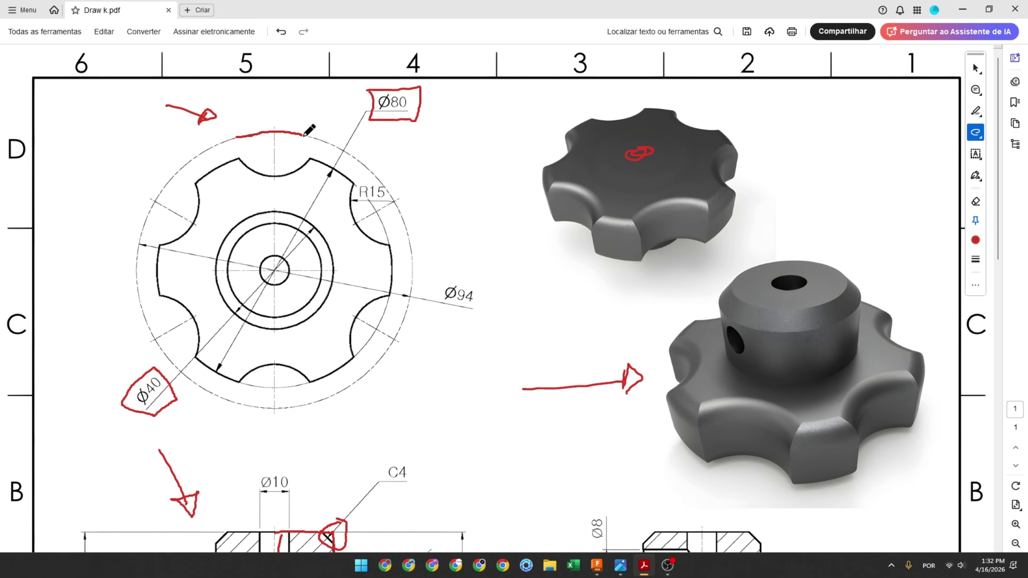
mouse_move(436, 274)
mouse_down()
mouse_move(439, 313)
mouse_move(489, 288)
mouse_move(436, 275)
mouse_up()
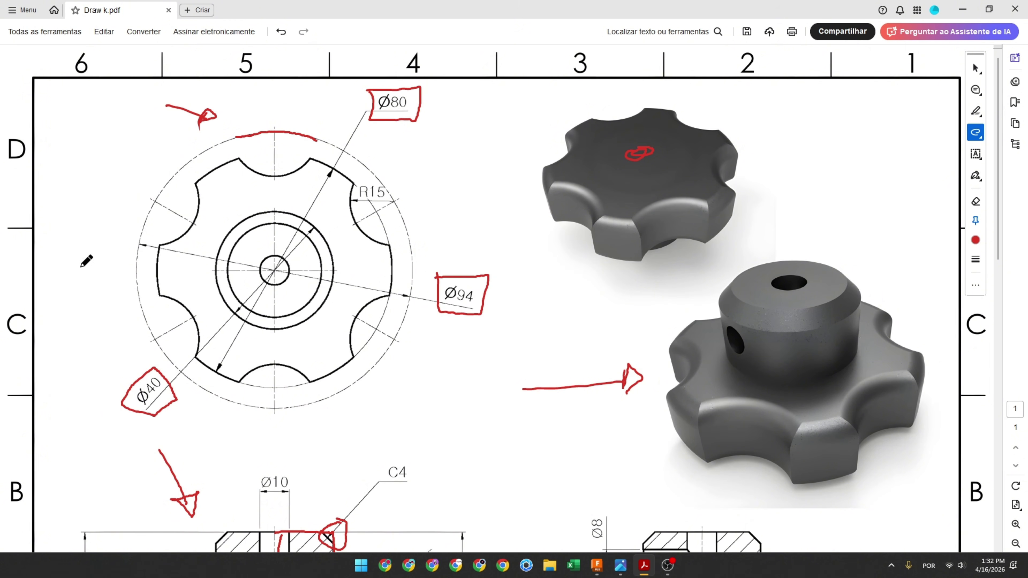
drag(276, 274, 274, 128)
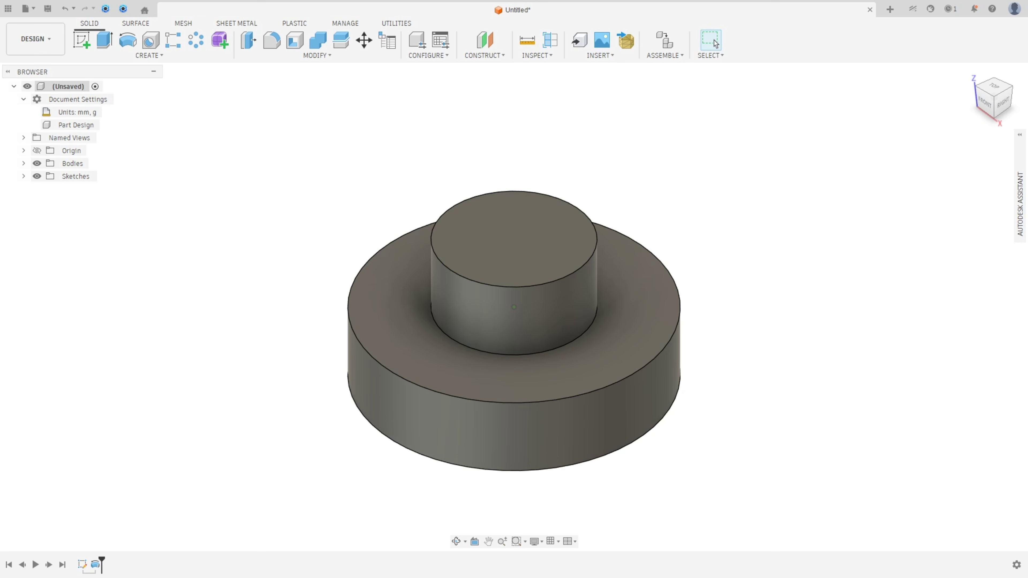
Switch back to Fusion and start a sketch on the flat underside of the revolved body
click(81, 39)
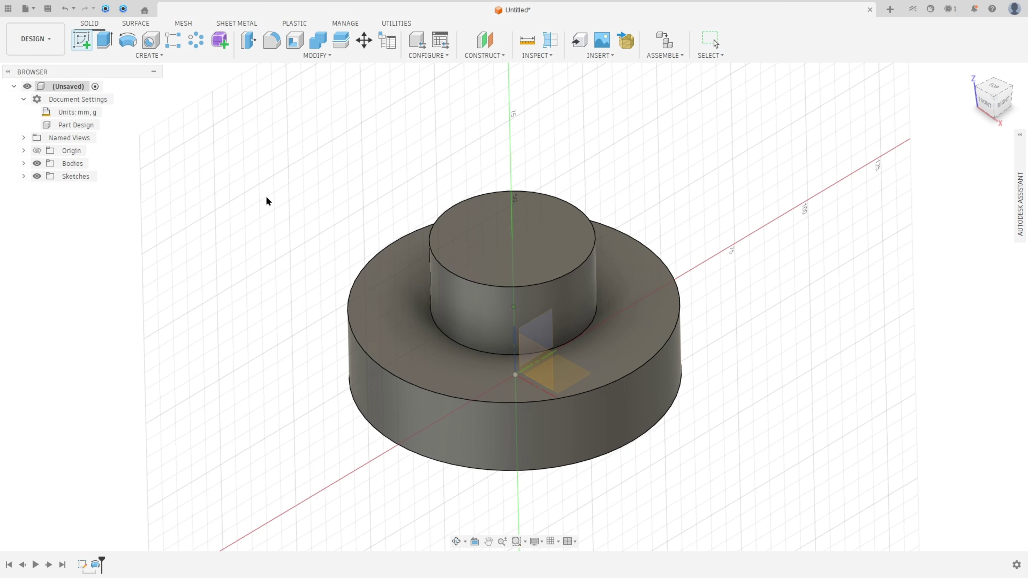
click(549, 230)
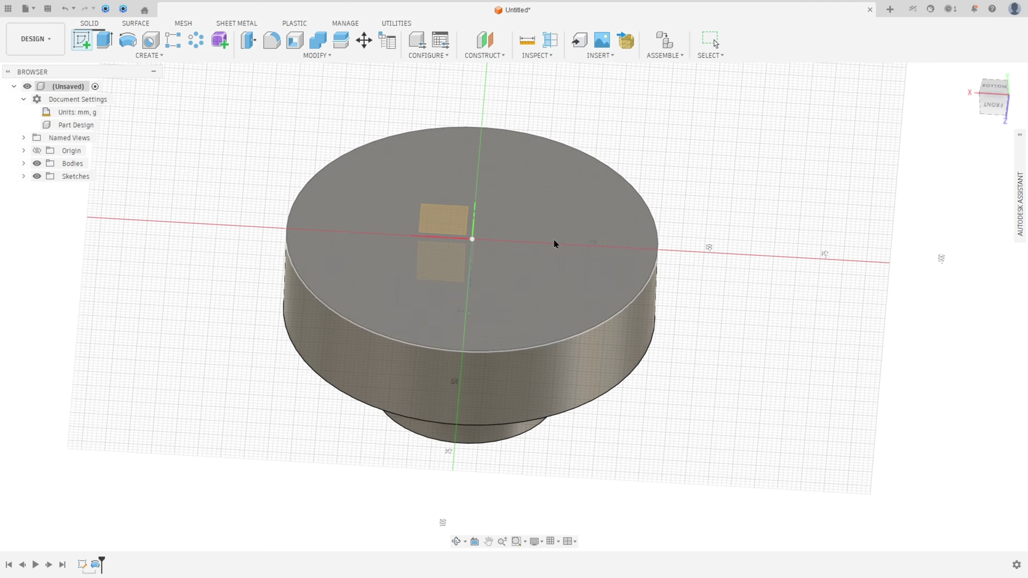
click(556, 245)
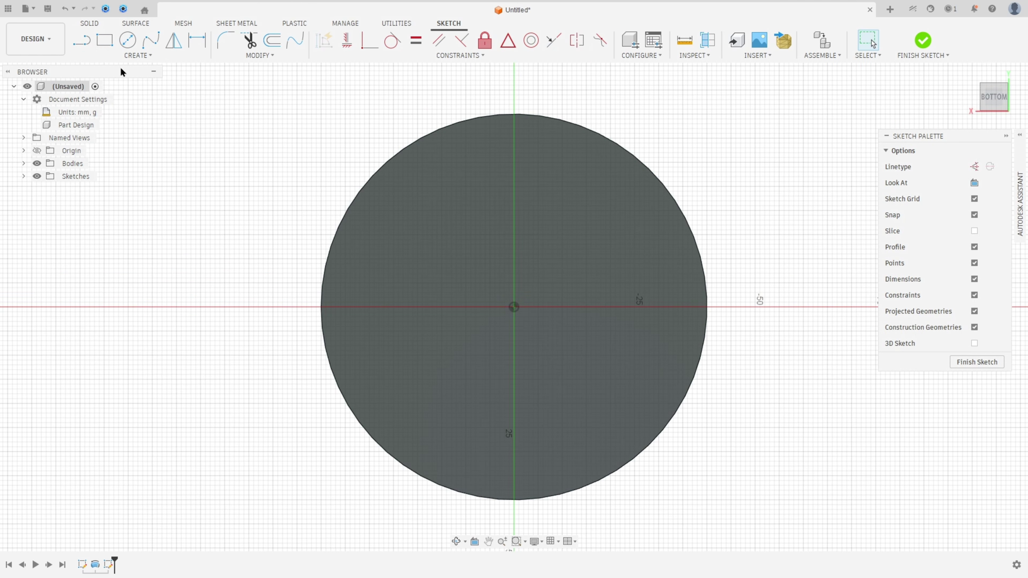
Draw a 94 mm diameter construction circle centered on the origin and place its dimension outside the circle
click(127, 41)
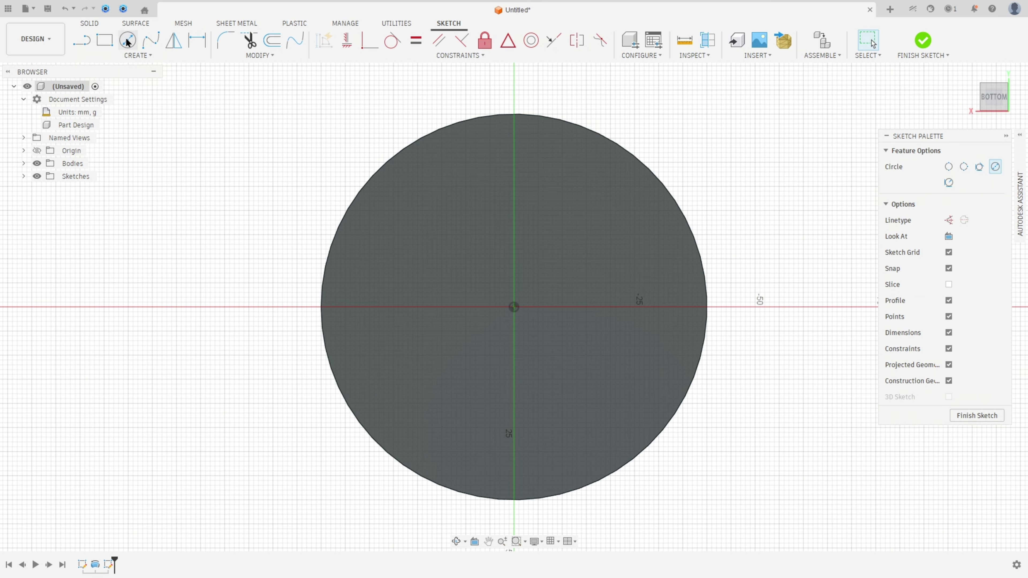
click(949, 220)
click(514, 307)
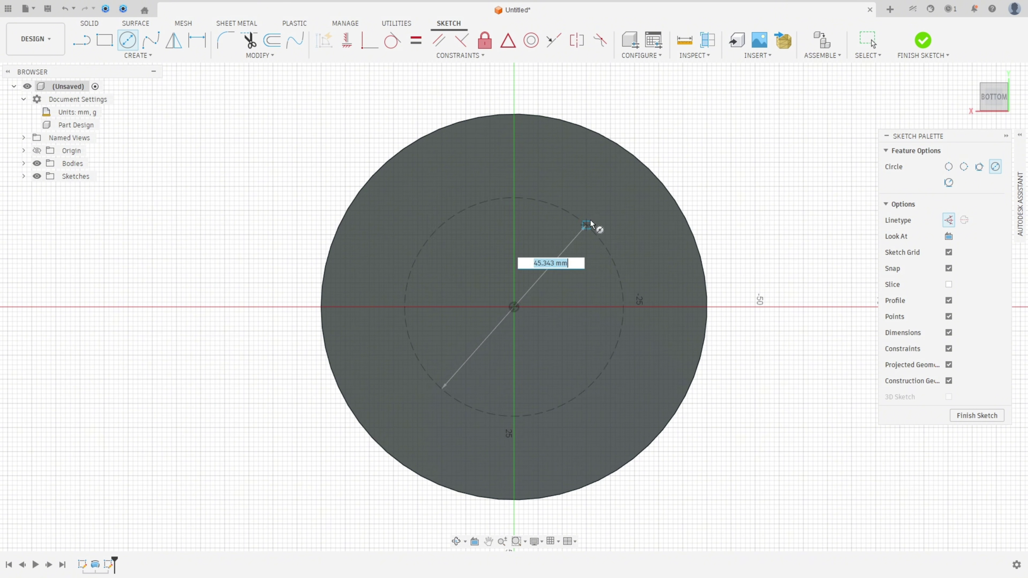
text(94)
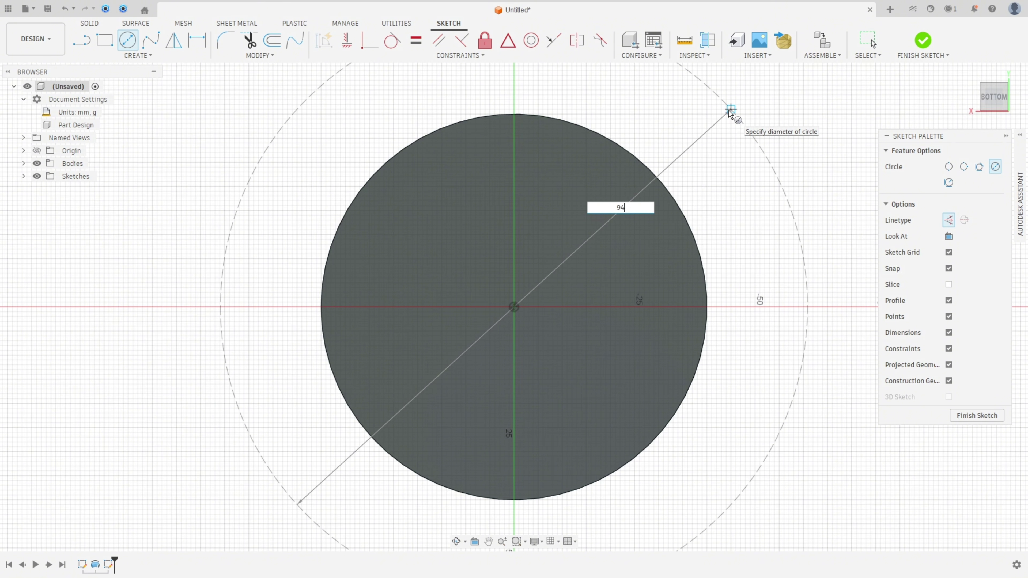
key(Return)
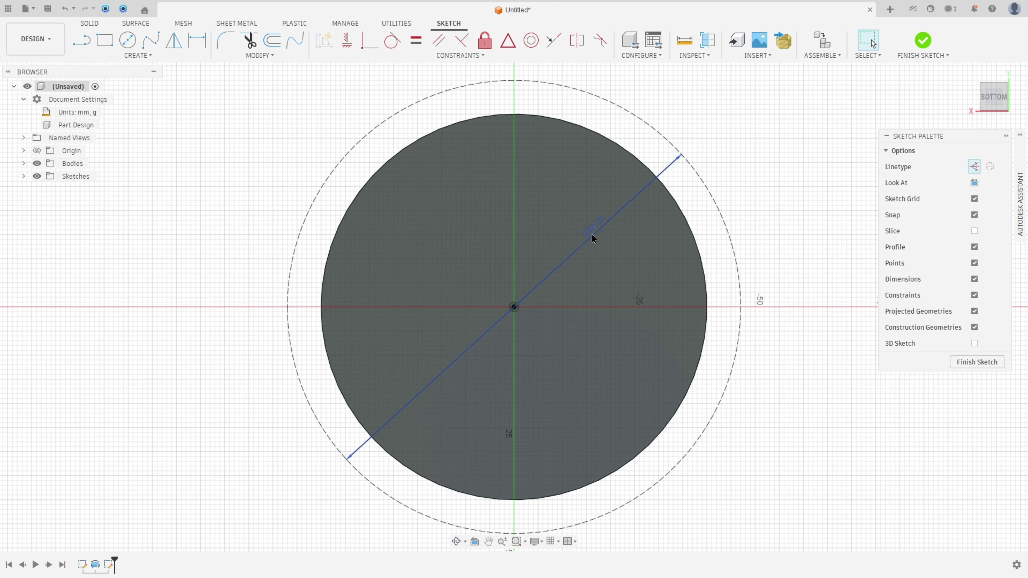
drag(592, 231, 768, 203)
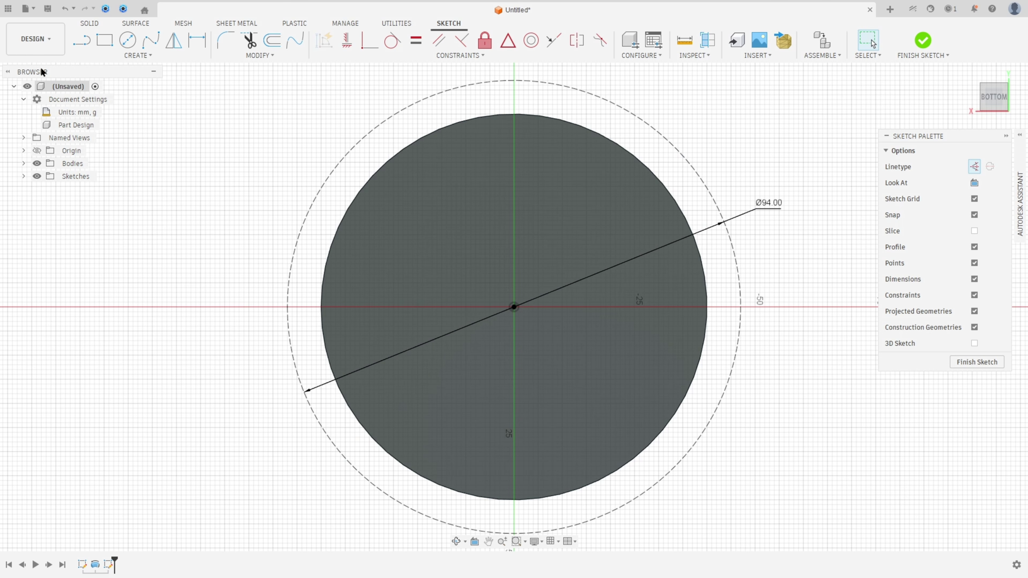
Draw a vertical construction line from the origin up to the 94 mm circle
key(l)
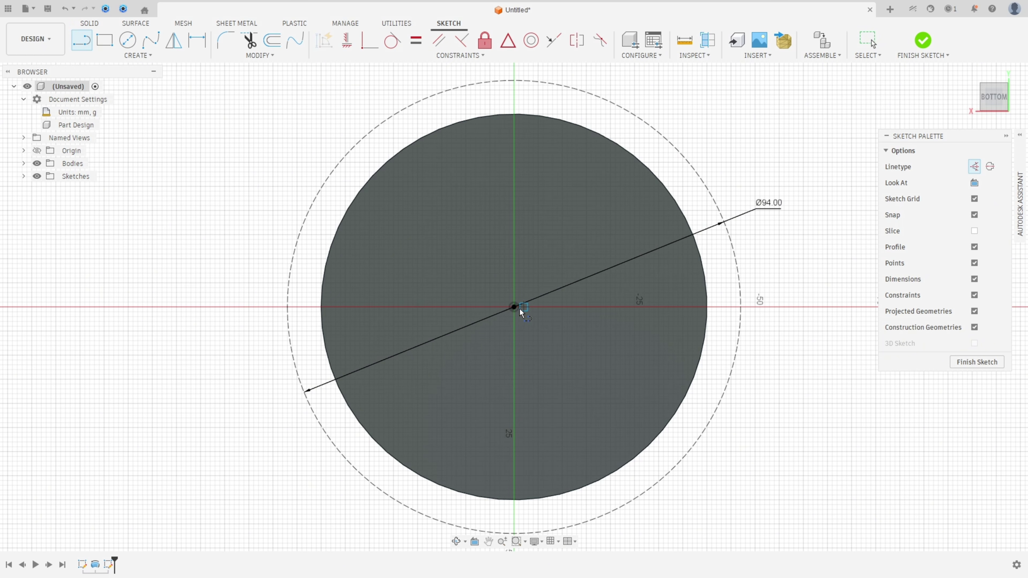
click(515, 307)
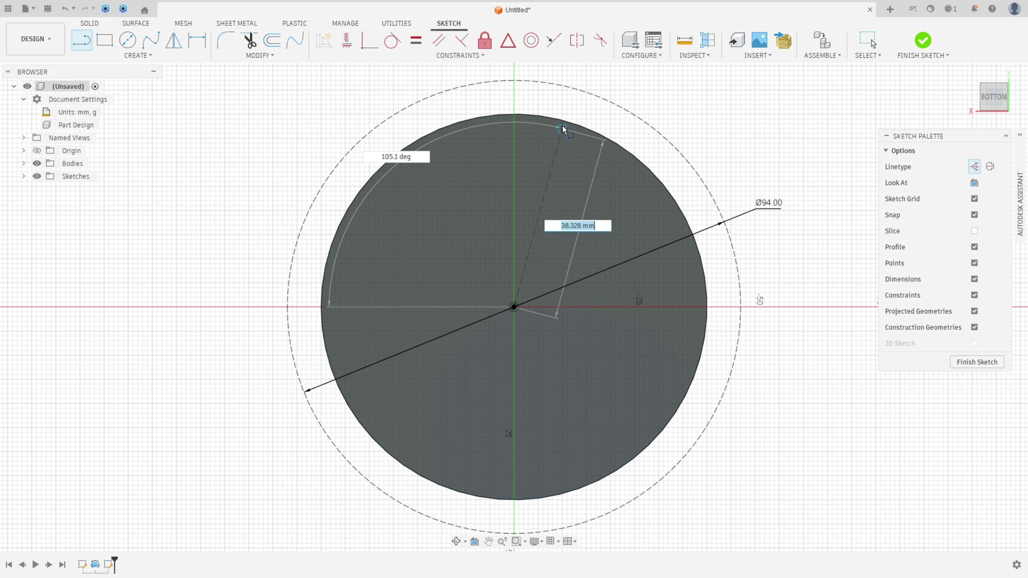
double_click(514, 81)
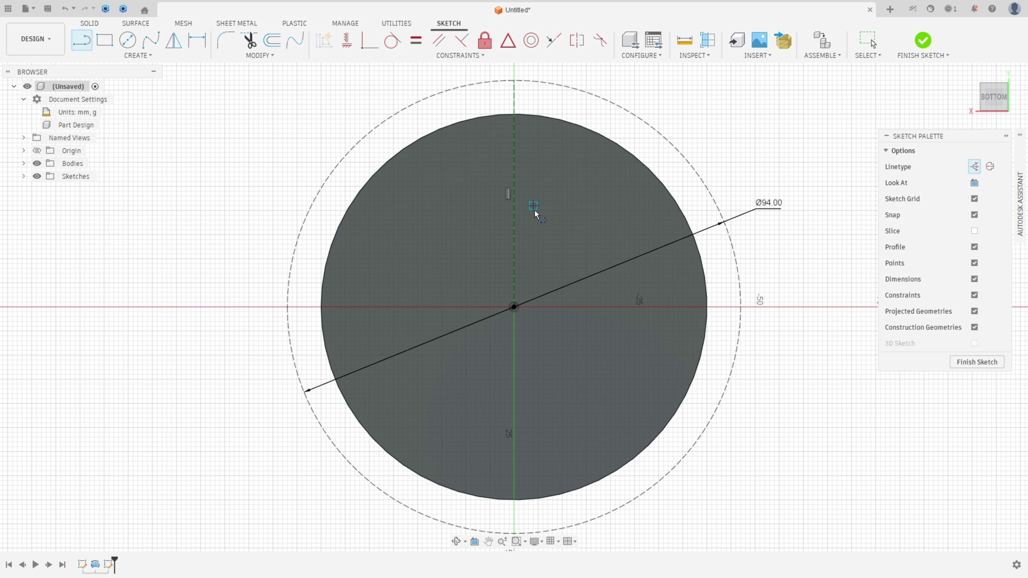
key(Escape)
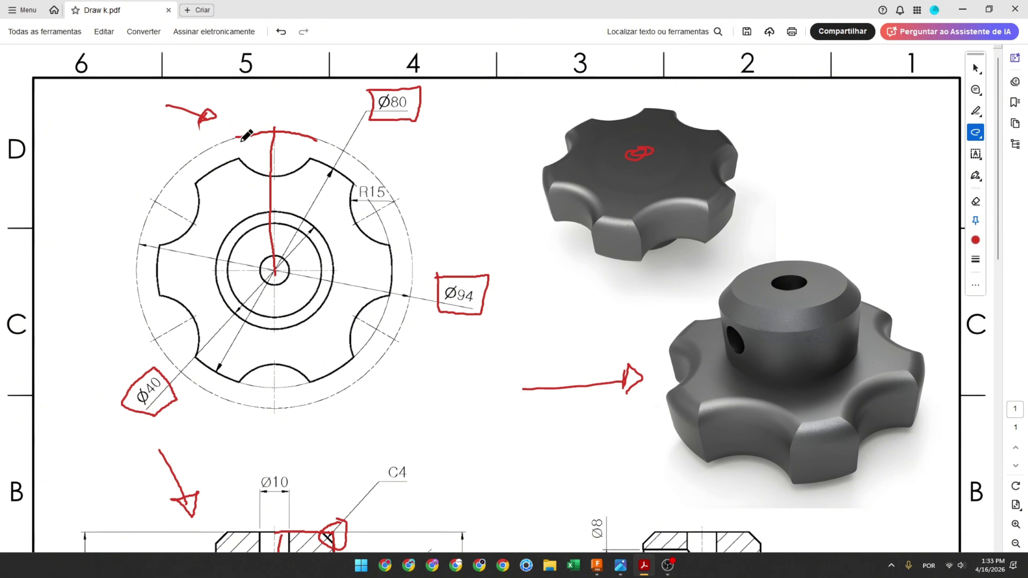
Switch to the PDF drawing, trace the full circle of the upper scallop and mark the R15 radius
mouse_move(311, 106)
mouse_down()
mouse_move(240, 121)
mouse_move(245, 168)
mouse_move(287, 174)
mouse_move(321, 118)
mouse_move(290, 97)
mouse_up()
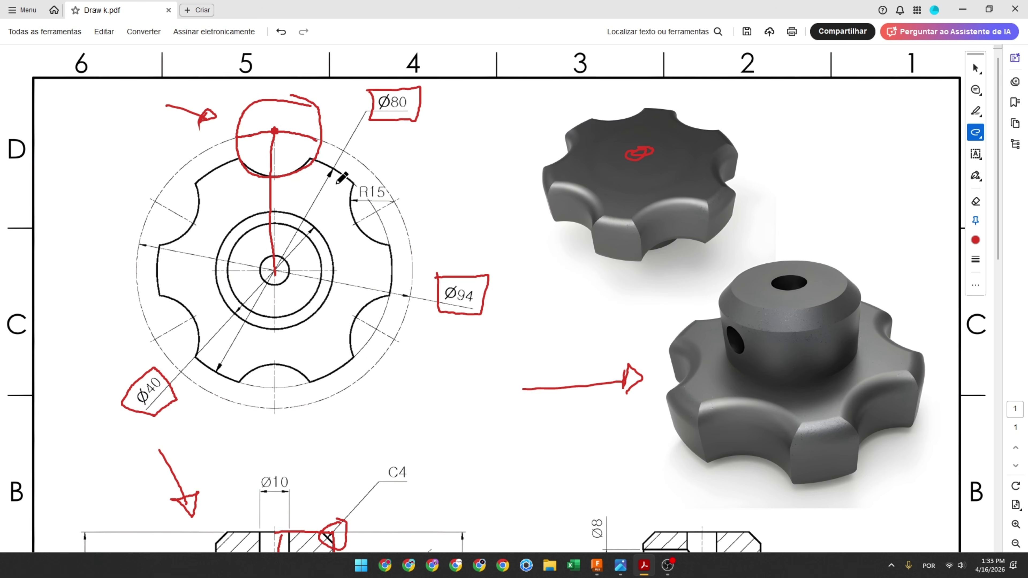
mouse_move(390, 180)
mouse_down()
mouse_move(356, 188)
mouse_move(384, 206)
mouse_move(395, 186)
mouse_up()
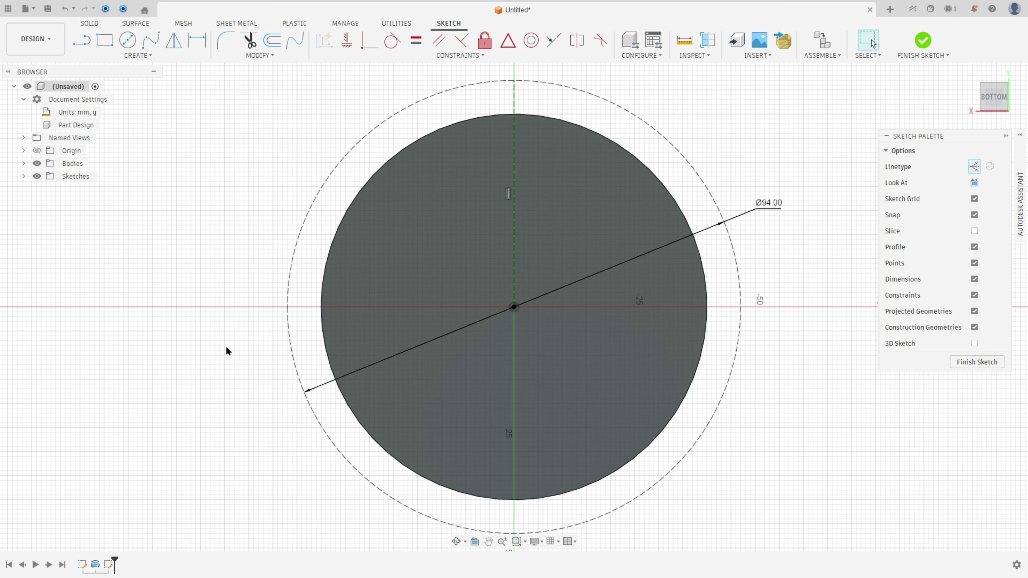
In the Fusion sketch, draw a 30 mm diameter solid-line circle centered on the construction line's upper end, and place its dimension outside it
scroll(510, 138, down, 2)
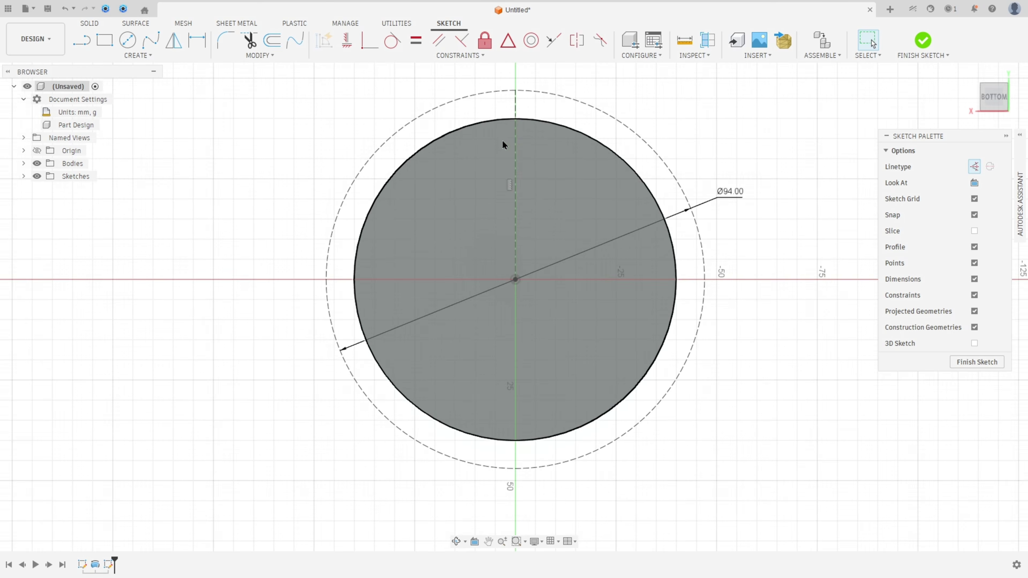
scroll(530, 107, up, 1)
middle_drag(532, 106, 501, 164)
click(128, 40)
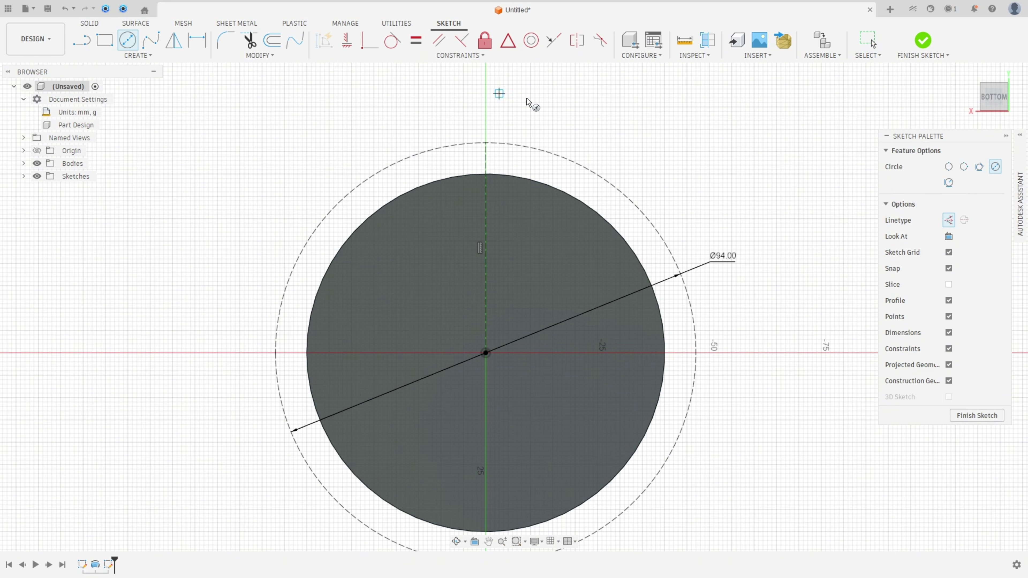
click(1019, 203)
click(1014, 136)
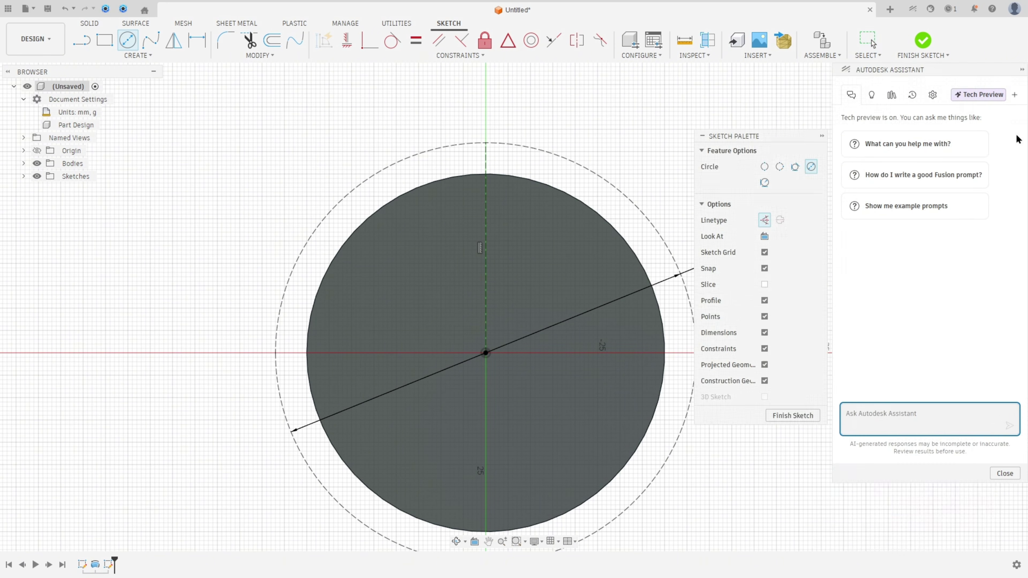
click(1022, 69)
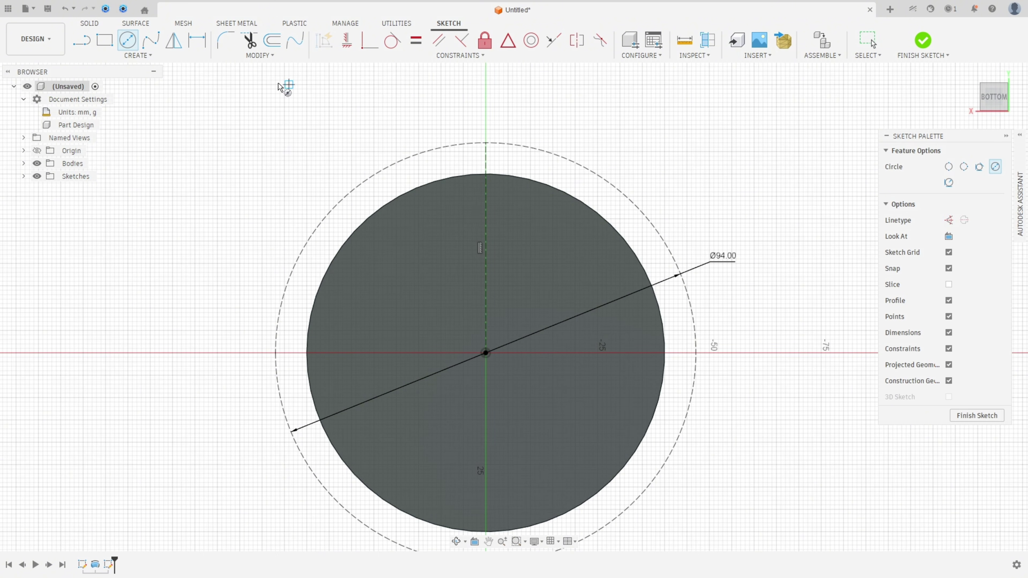
click(487, 146)
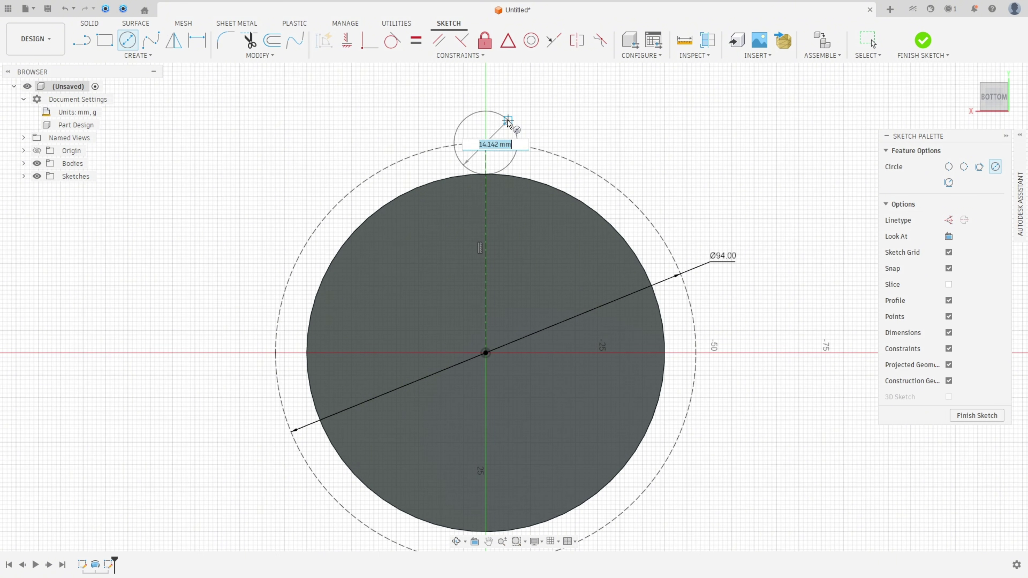
text(30)
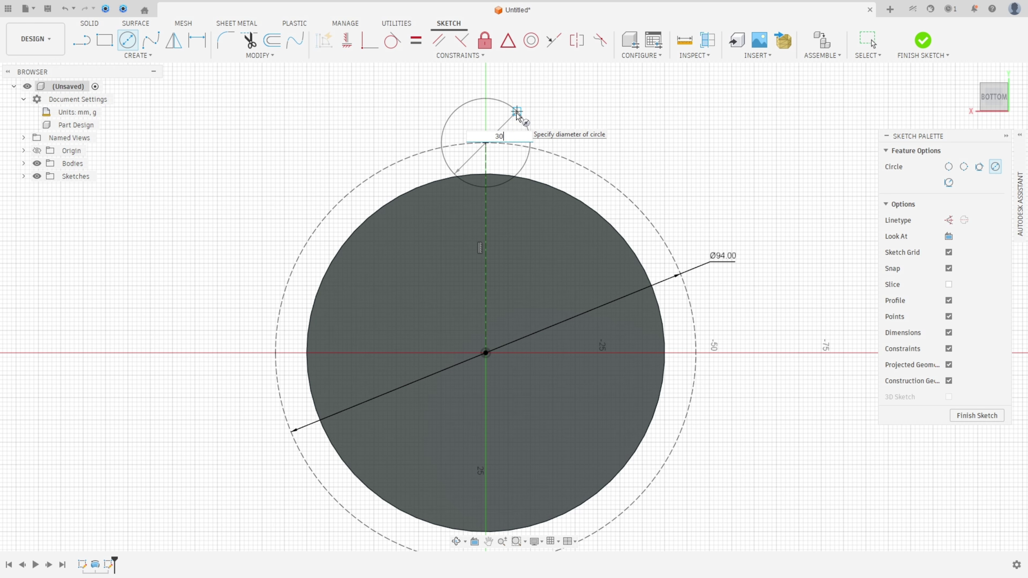
key(Return)
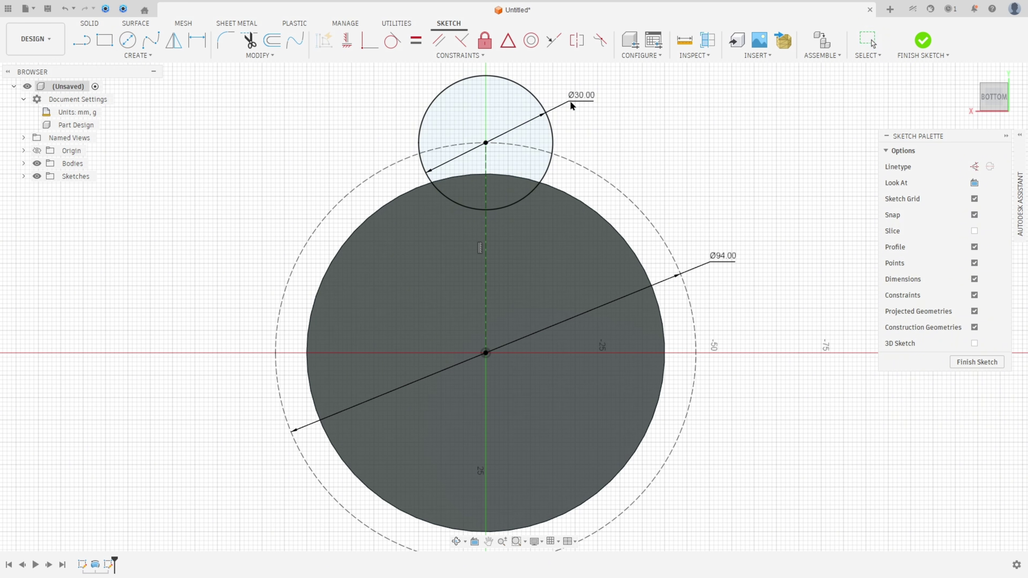
click(607, 96)
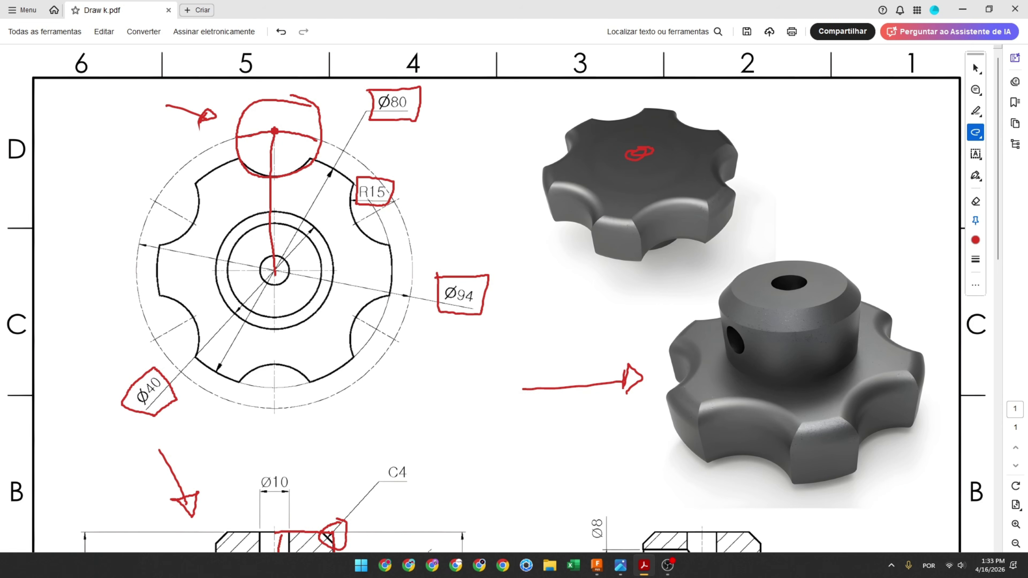
Switch to the PDF drawing and trace the other five scallop arcs around the knob's rim
drag(356, 182, 407, 238)
mouse_move(390, 298)
mouse_down()
mouse_move(358, 363)
mouse_move(367, 381)
mouse_move(239, 392)
mouse_up()
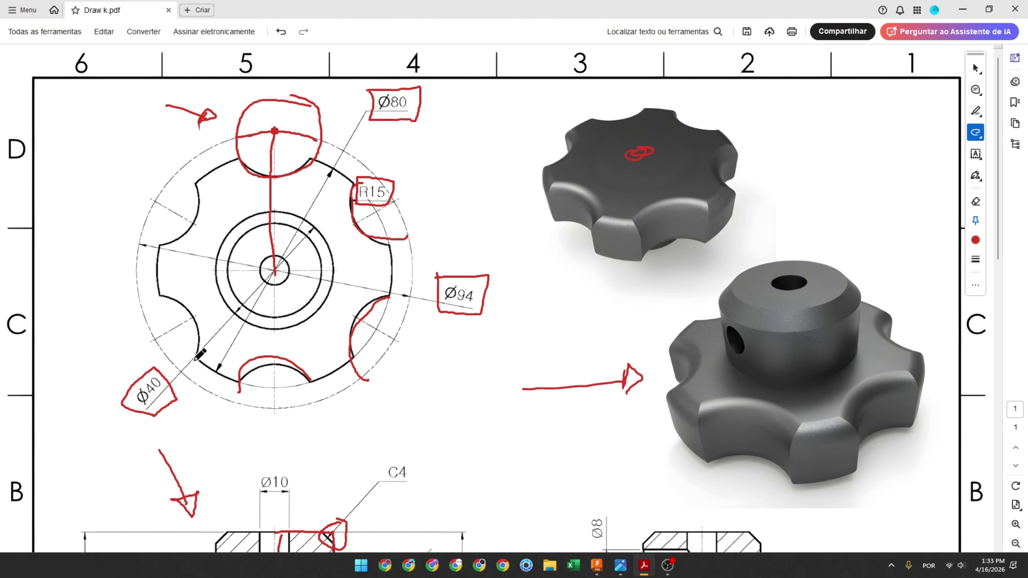
drag(197, 358, 139, 279)
mouse_move(158, 245)
mouse_down()
mouse_move(189, 174)
mouse_move(161, 166)
mouse_up()
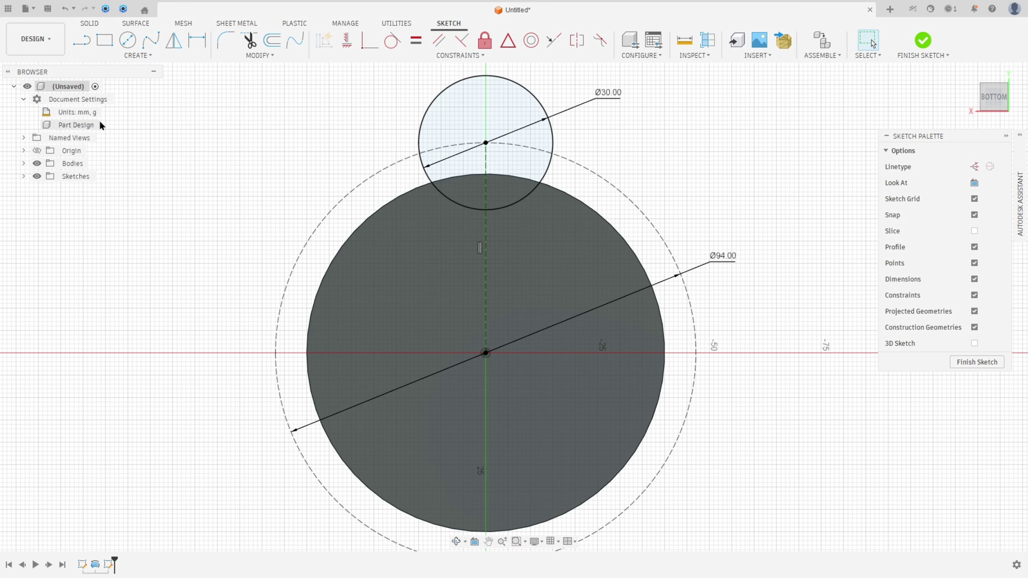
Create a circular pattern of the 30 mm circle around the origin with full distribution and a quantity of 6
click(137, 55)
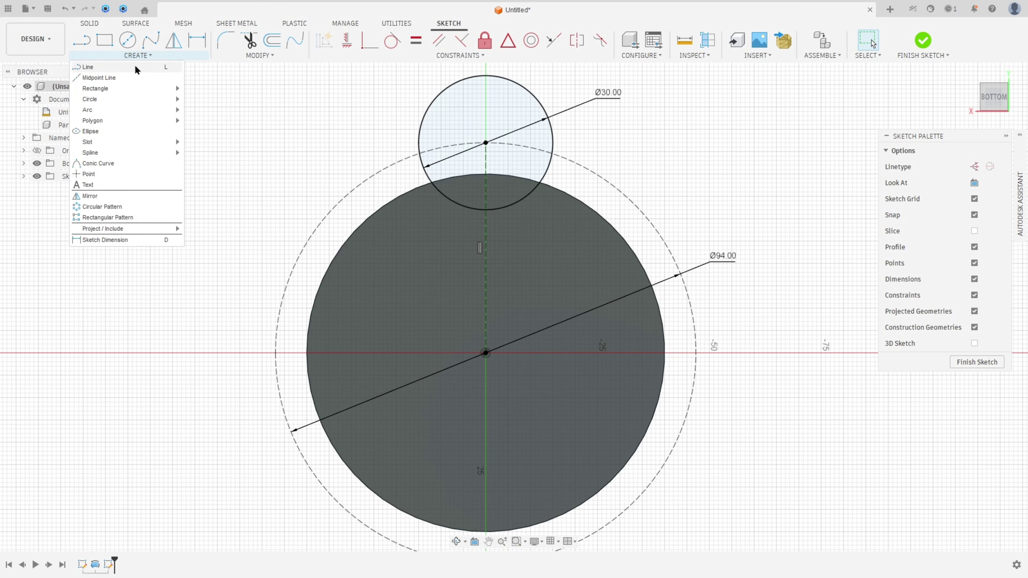
click(108, 207)
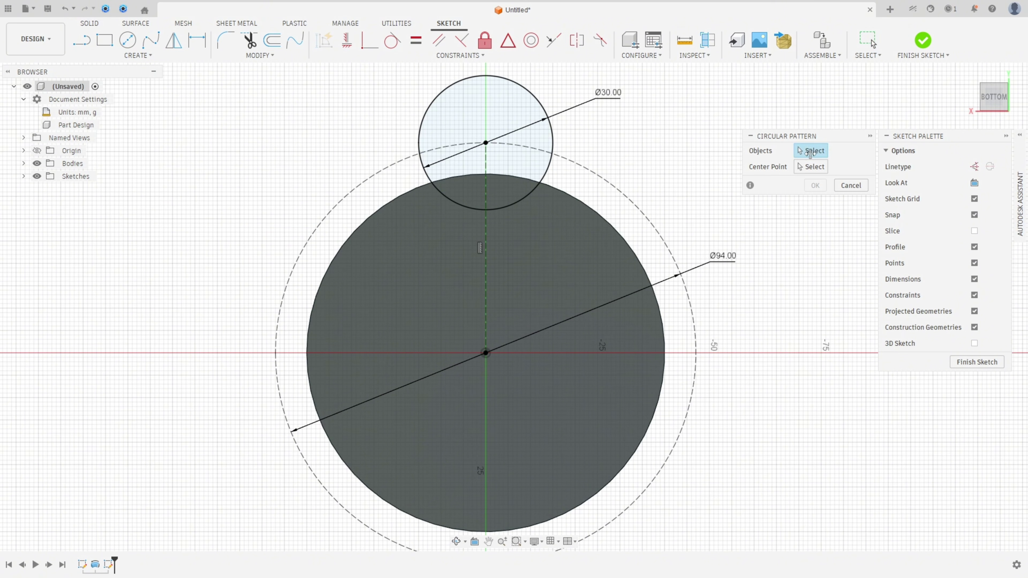
click(538, 99)
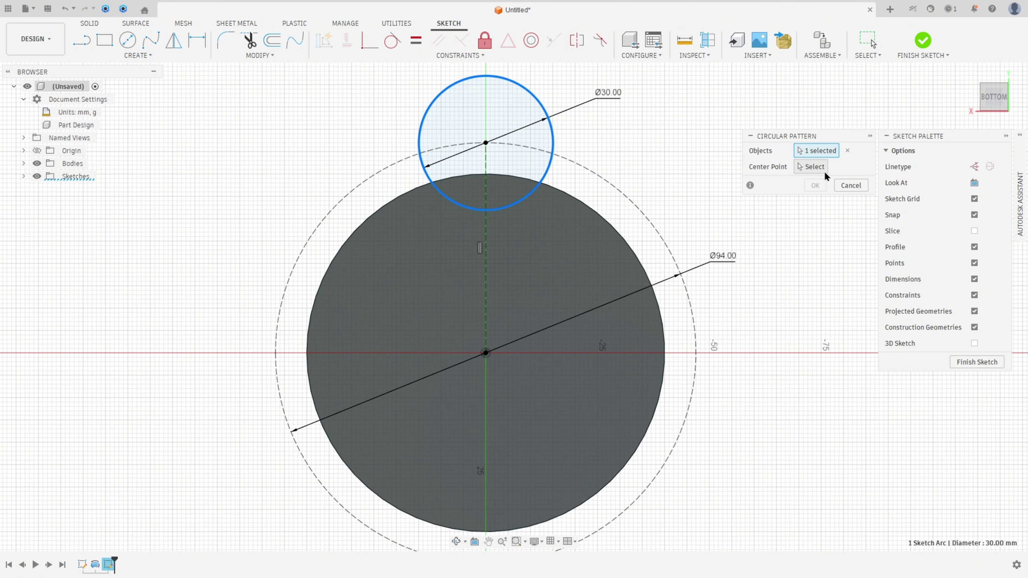
click(811, 167)
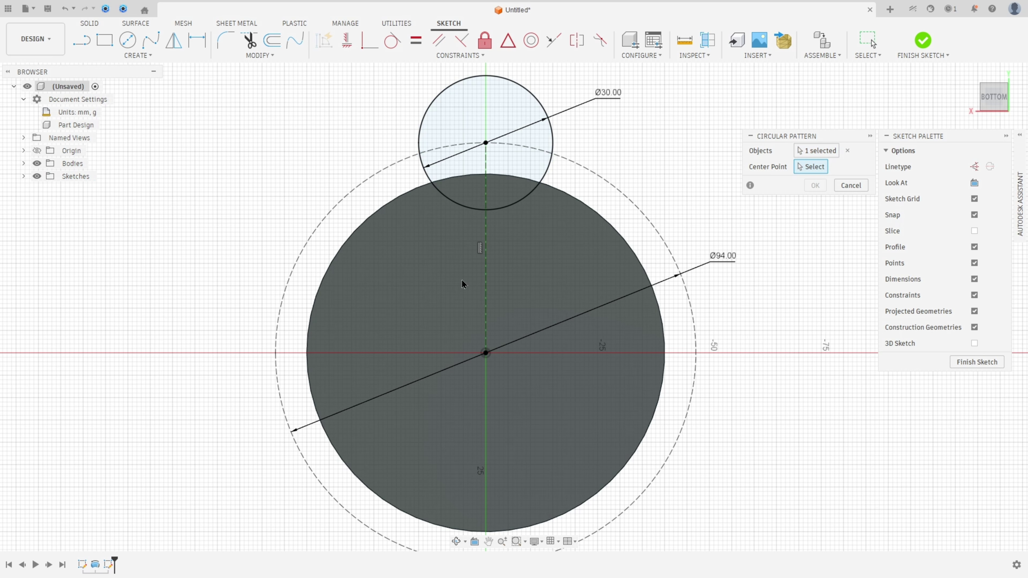
click(486, 354)
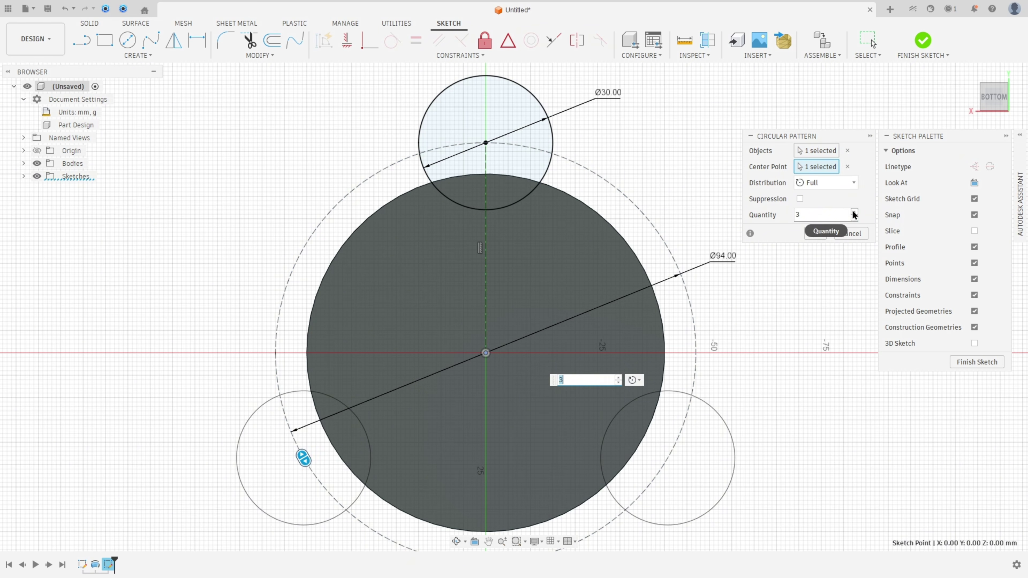
click(826, 215)
key(BackSpace)
text(6)
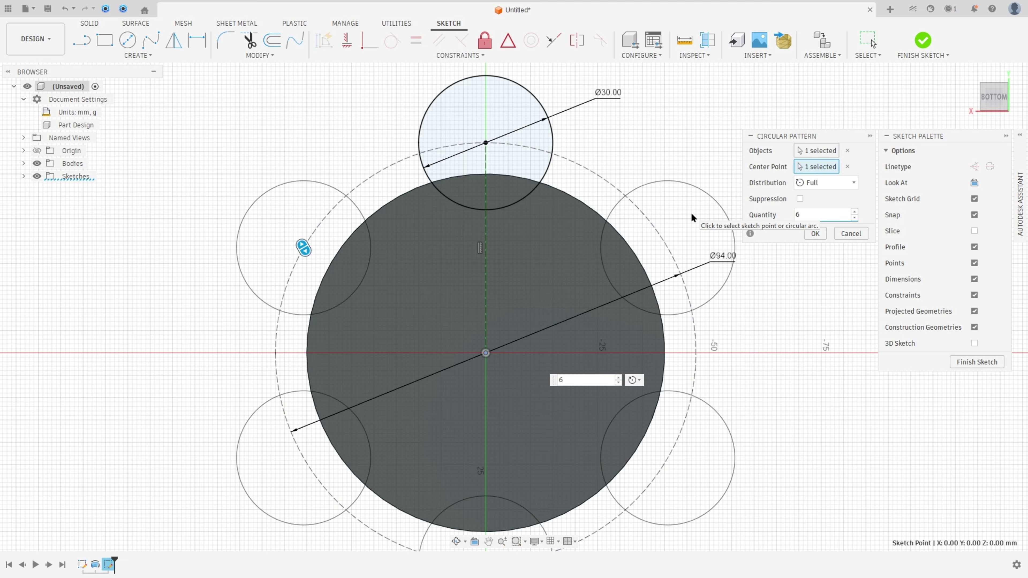
click(815, 234)
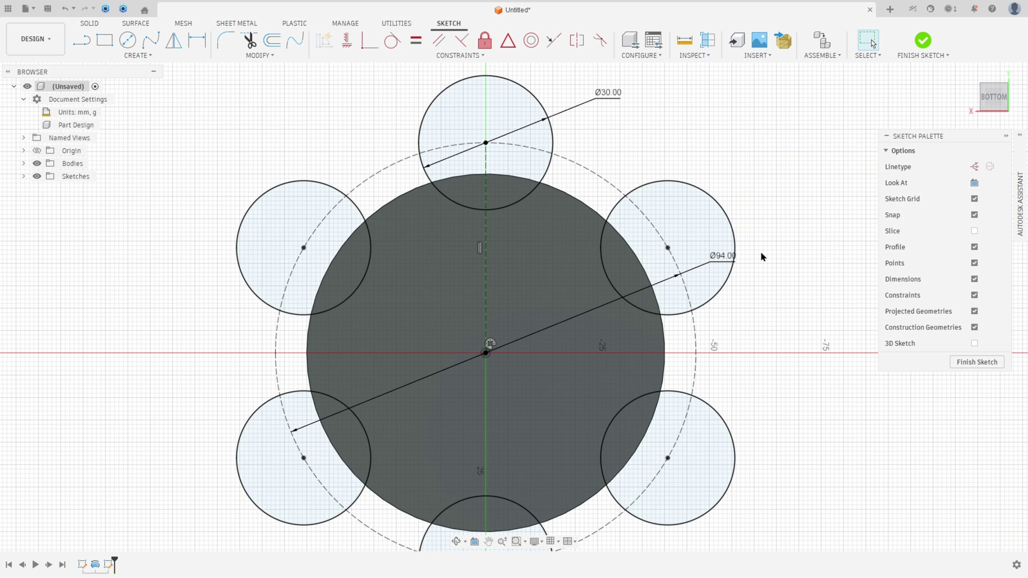
Move the 94 mm dimension clear of the patterned circles and finish the sketch
drag(722, 258, 755, 330)
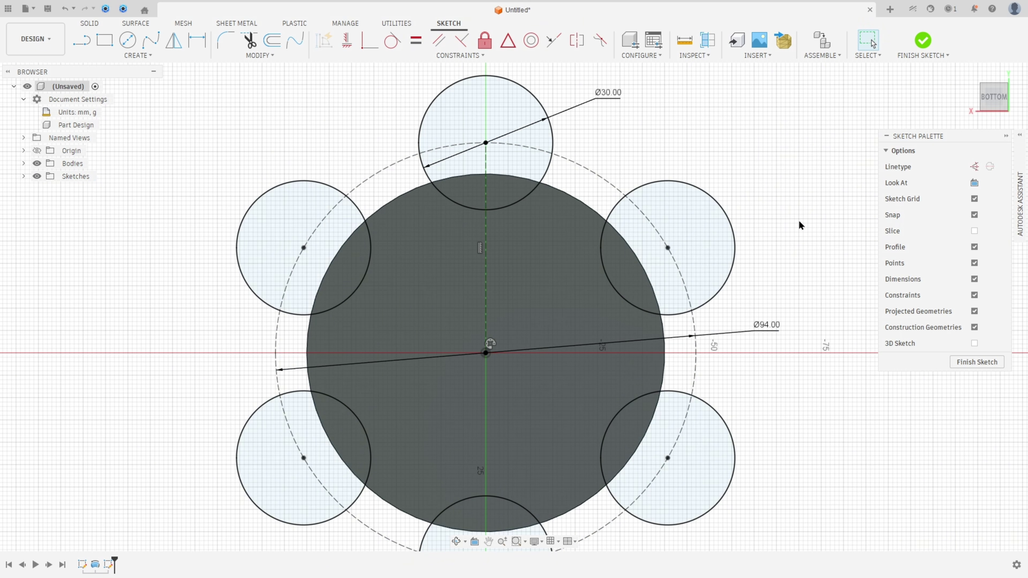
click(924, 39)
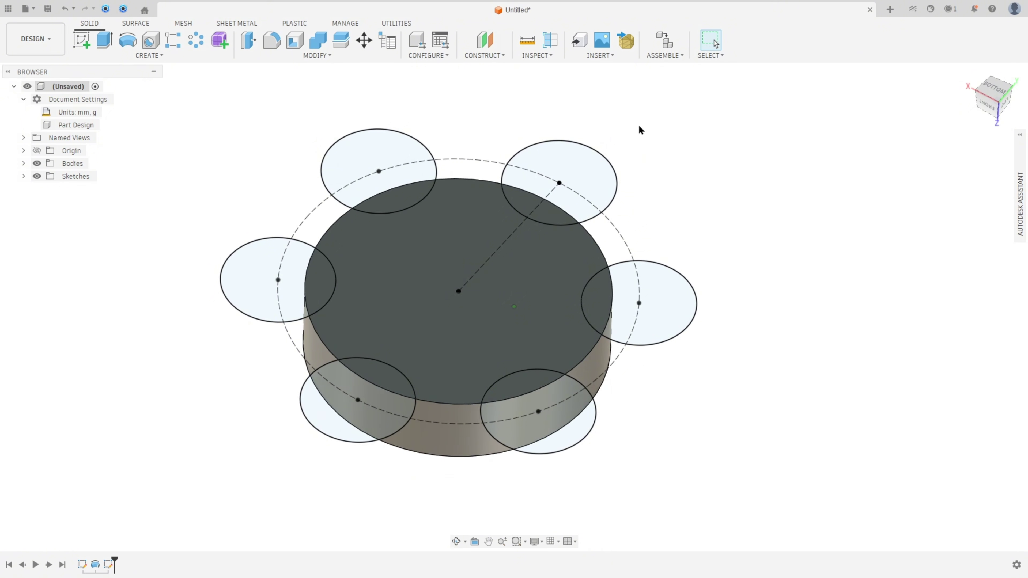
Start an extrusion and select the outer regions of five of the patterned circles as profiles
click(105, 39)
click(259, 279)
click(583, 170)
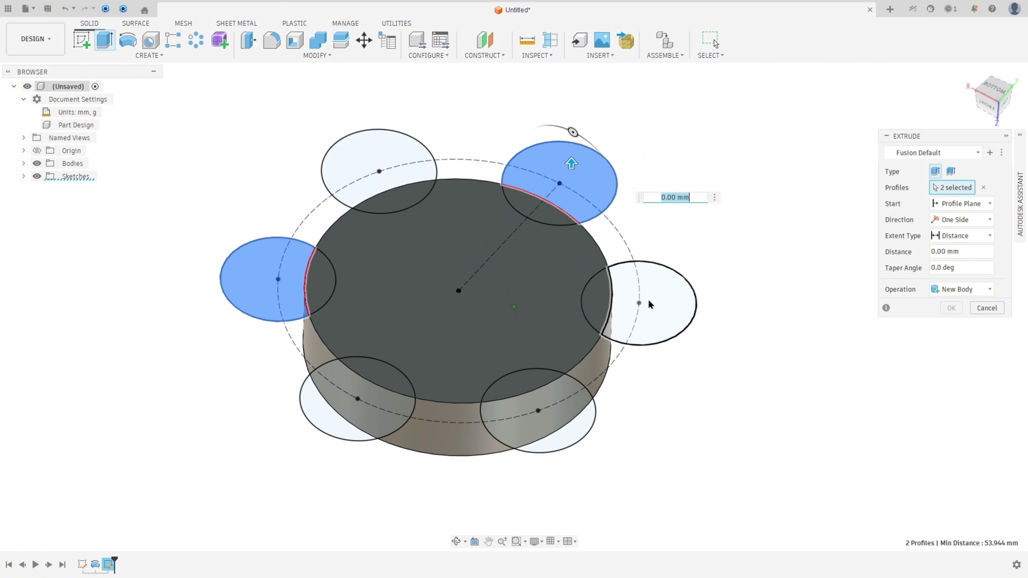
click(655, 292)
click(534, 429)
click(362, 421)
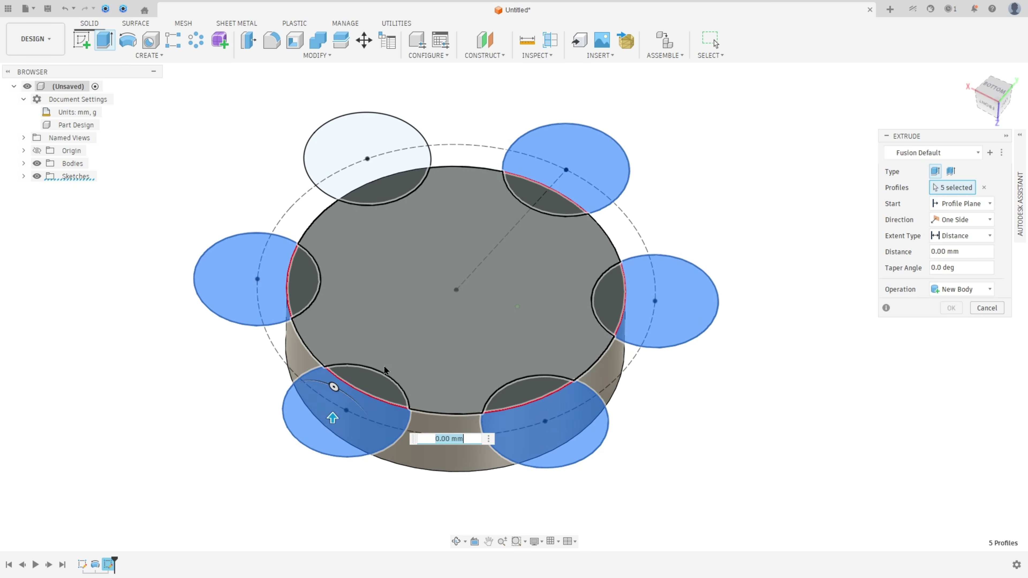
Add the six regions where the circles overlap the disc to the extrusion profiles
scroll(366, 360, up, 5)
click(365, 424)
click(237, 203)
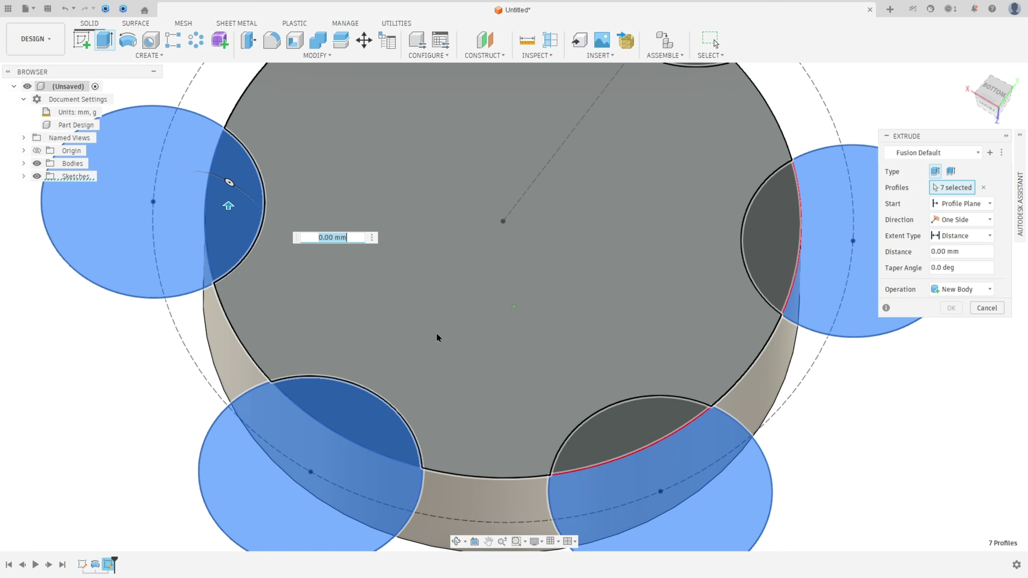
click(654, 431)
middle_drag(761, 240, 761, 315)
click(761, 315)
middle_drag(732, 205, 733, 283)
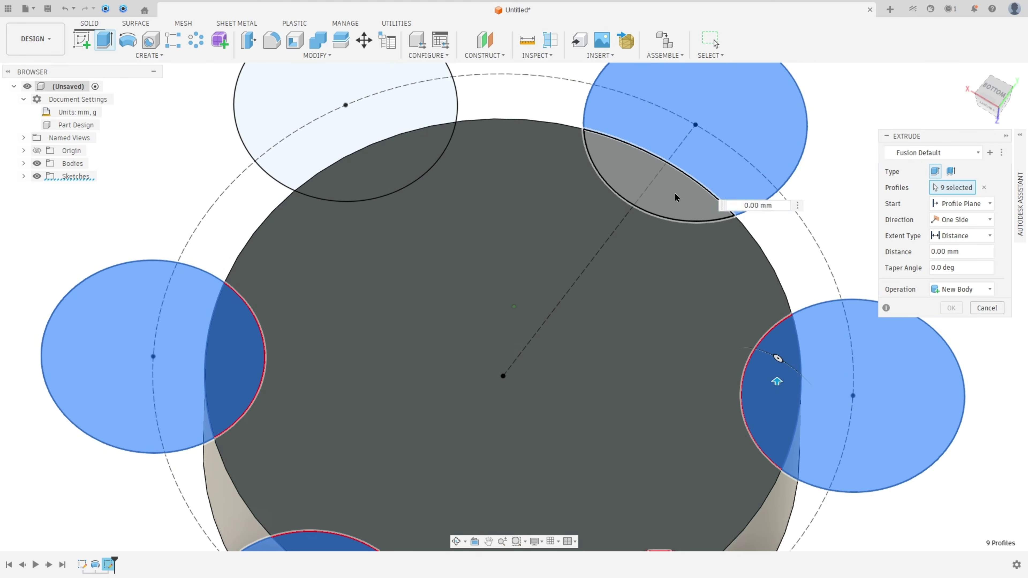
click(677, 197)
click(399, 170)
scroll(391, 314, down, 3)
scroll(489, 406, down, 4)
shift+middle_drag(718, 245, 749, 198)
Cut the selected profiles through the knob with the All extent and the direction flipped into the body
click(956, 240)
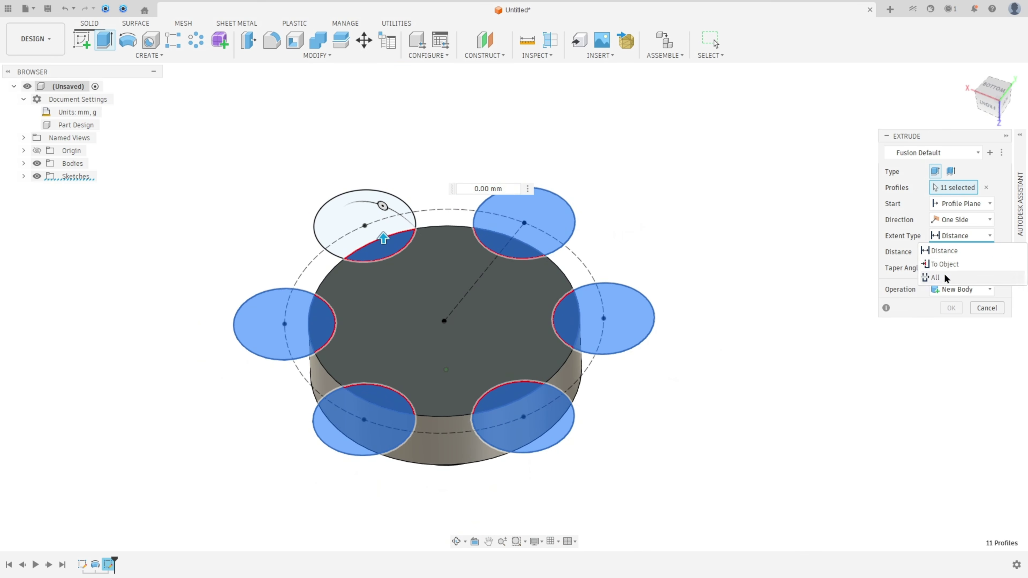
click(947, 280)
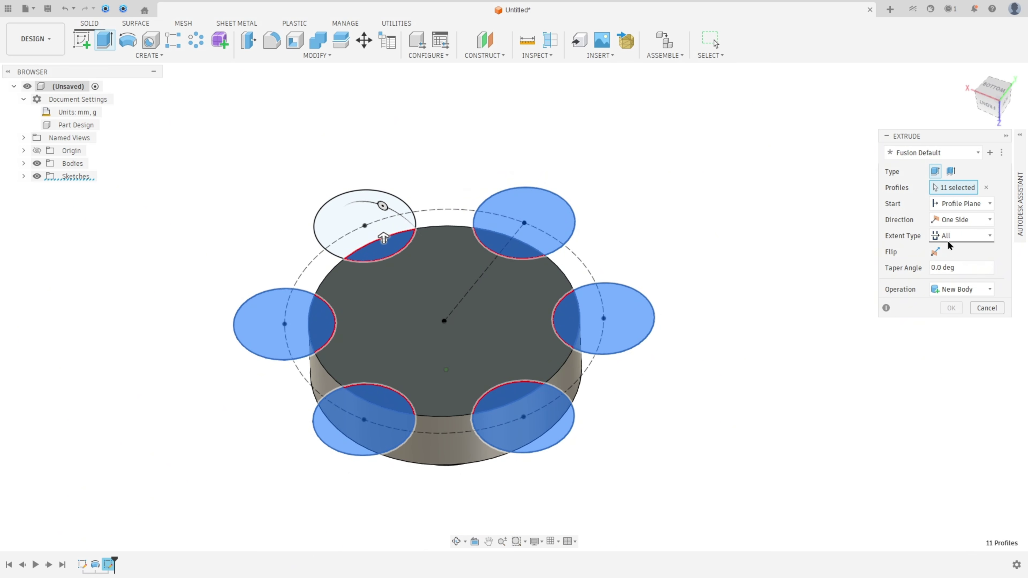
click(935, 253)
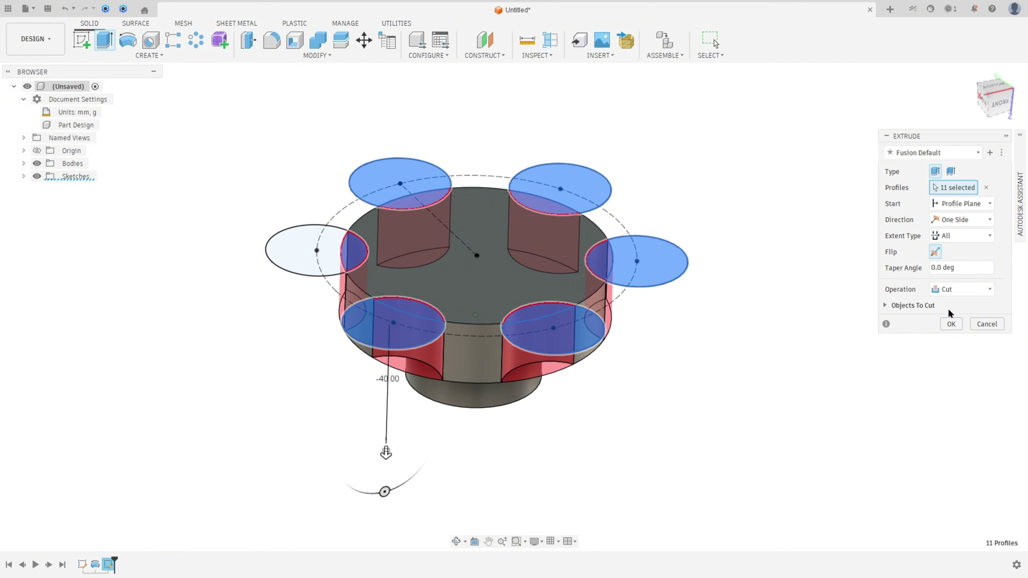
click(951, 324)
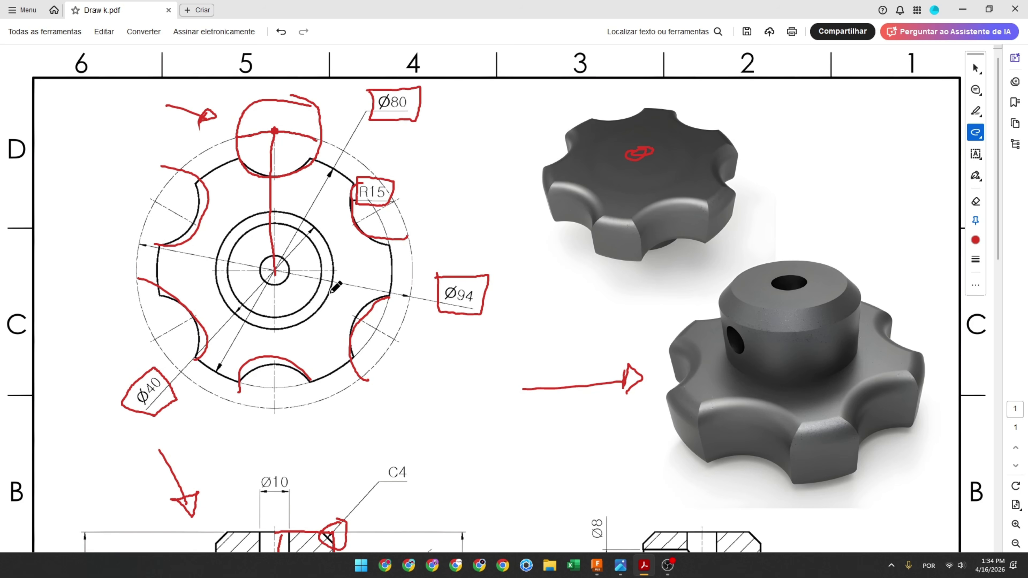
Switch to the PDF drawing, trace the central blind hole in the section view and mark its Ø10, 25 depth and conical tip
scroll(458, 287, down, 4)
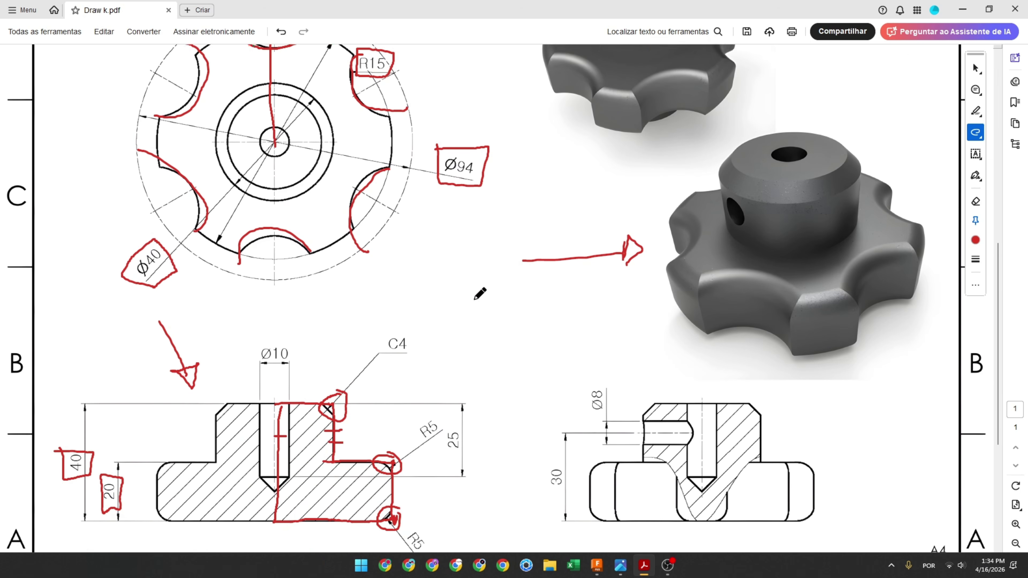
mouse_move(259, 376)
mouse_down()
mouse_move(271, 465)
mouse_move(294, 403)
mouse_move(292, 372)
mouse_up()
mouse_move(254, 318)
mouse_down()
mouse_move(294, 345)
mouse_move(300, 311)
mouse_move(248, 315)
mouse_up()
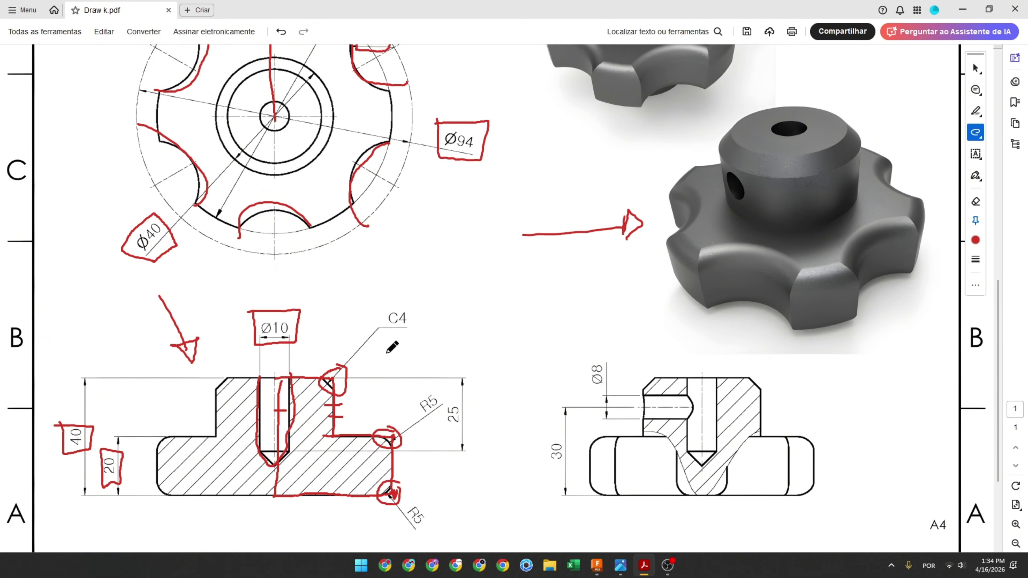
mouse_move(443, 400)
mouse_down()
mouse_move(443, 432)
mouse_move(471, 433)
mouse_move(461, 401)
mouse_move(436, 399)
mouse_up()
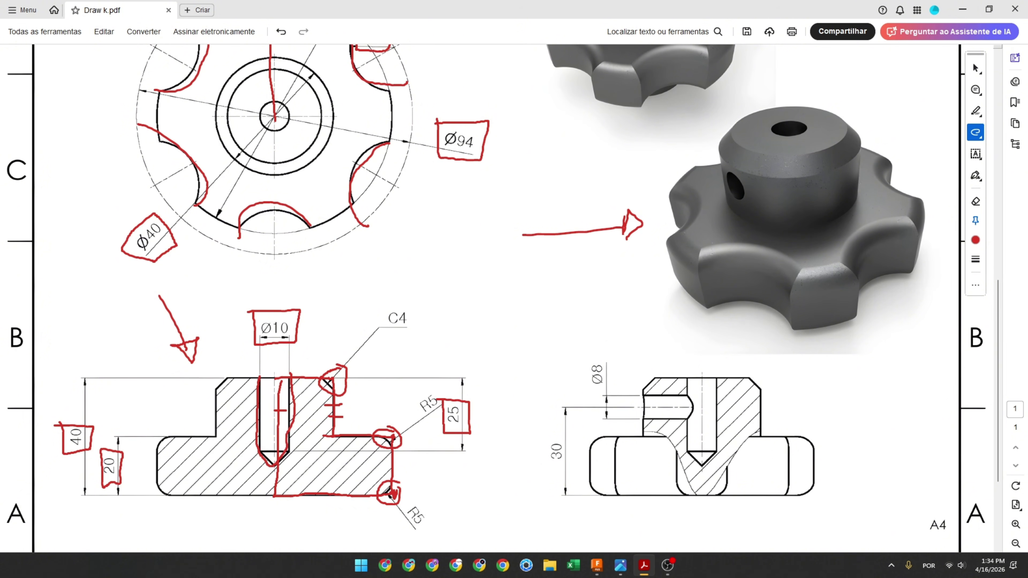
mouse_move(250, 444)
mouse_down()
mouse_move(288, 444)
mouse_move(300, 463)
mouse_move(243, 449)
mouse_move(245, 434)
mouse_up()
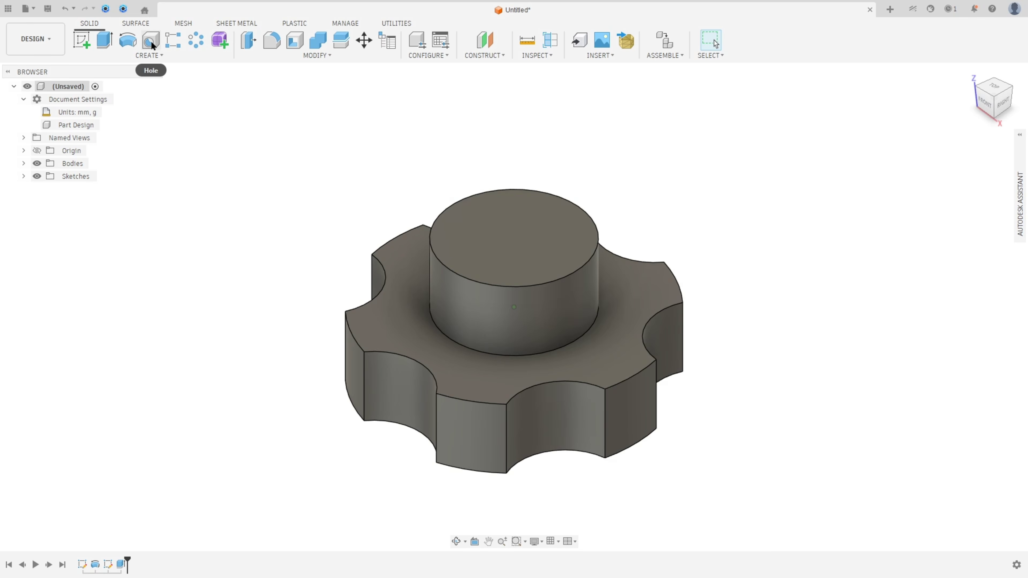
In Fusion, create a simple hole centered on the hub's top face, 25 mm deep and 10 mm in diameter
click(152, 45)
click(508, 230)
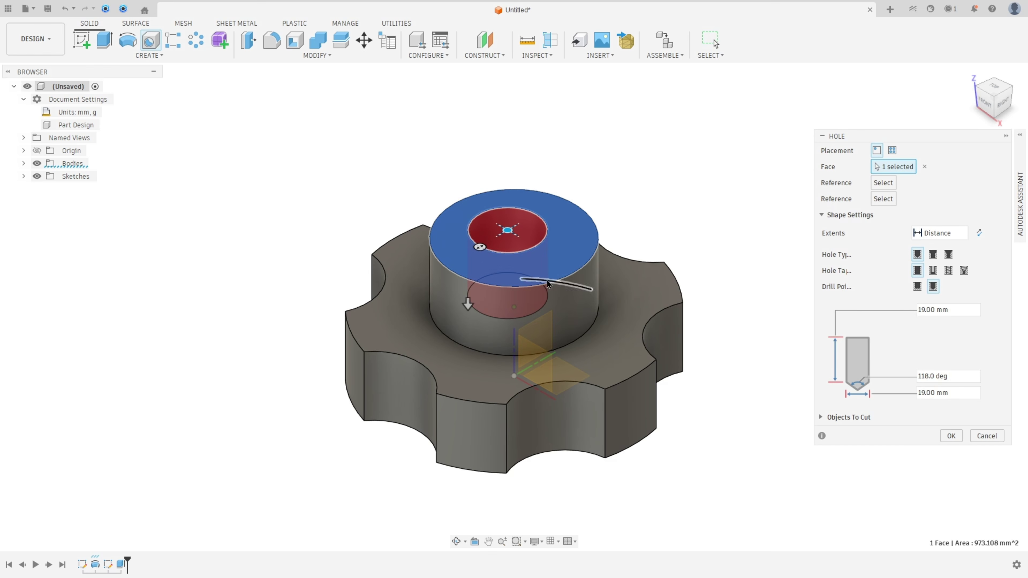
scroll(612, 202, up, 5)
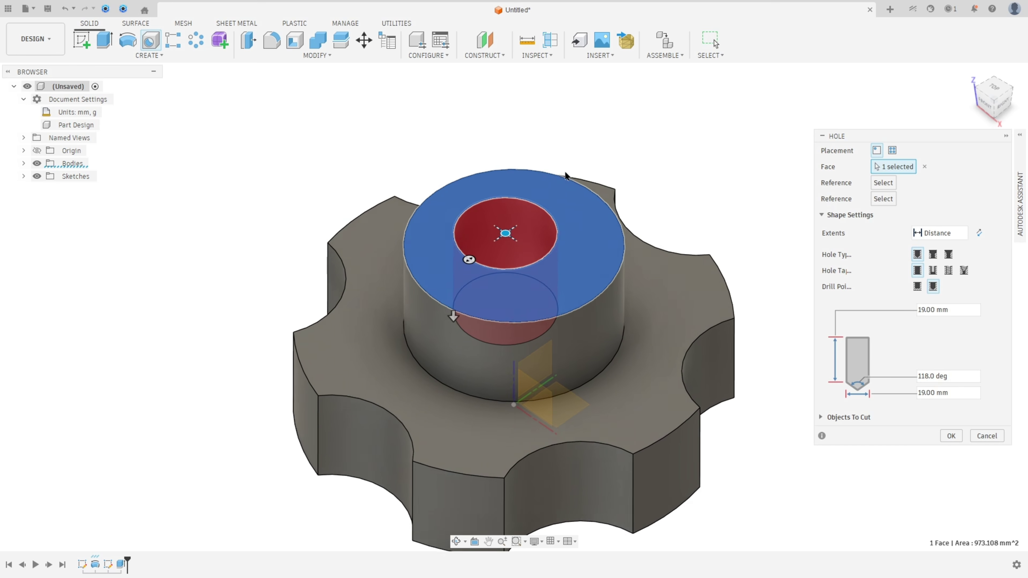
click(521, 251)
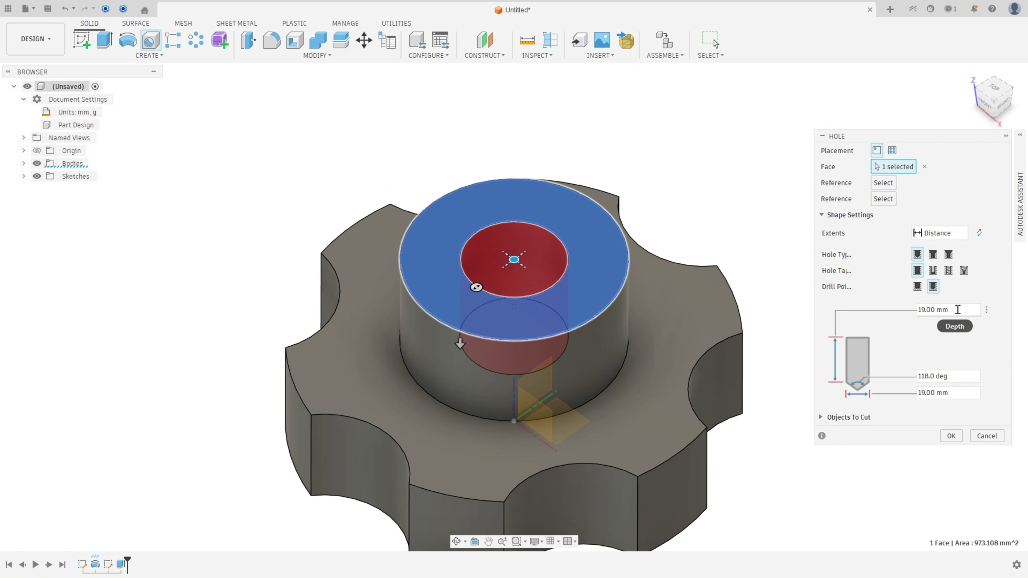
click(935, 311)
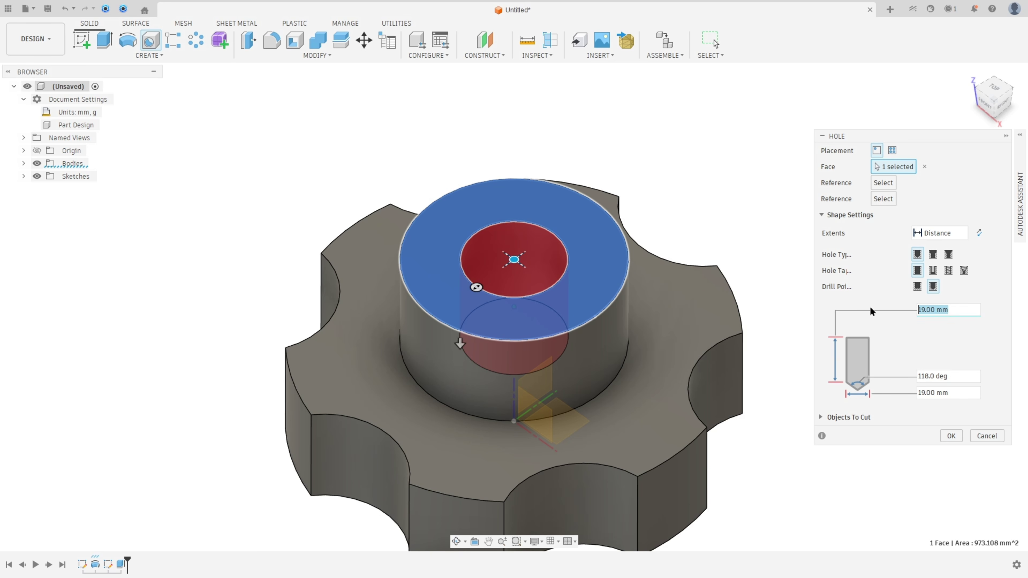
text(25)
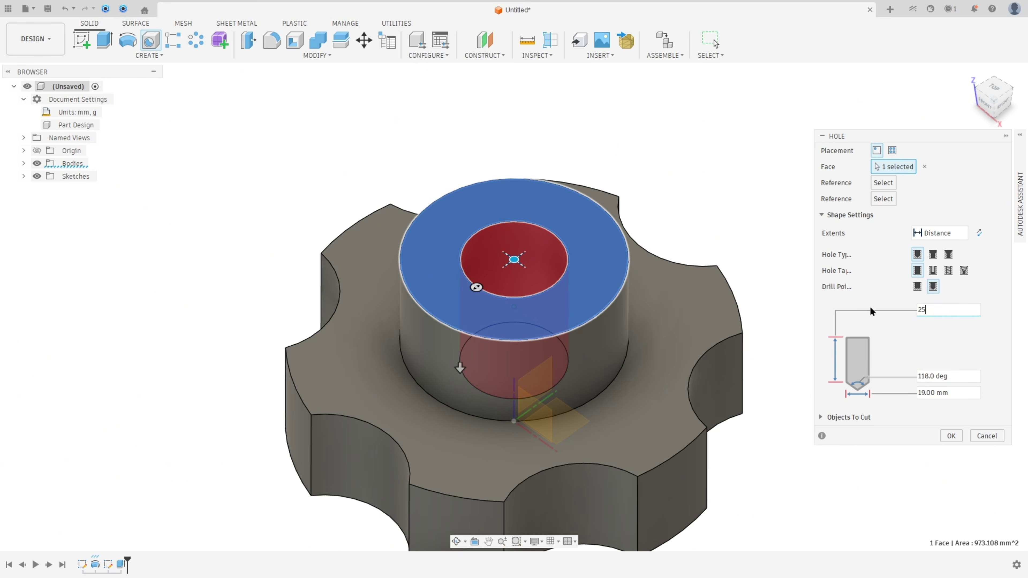
click(951, 392)
text(10)
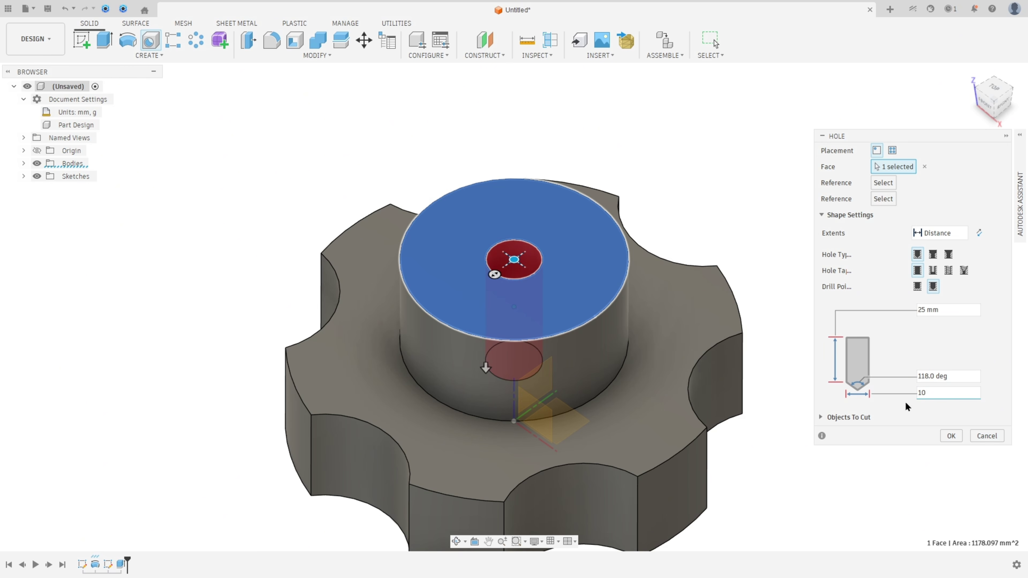
click(952, 436)
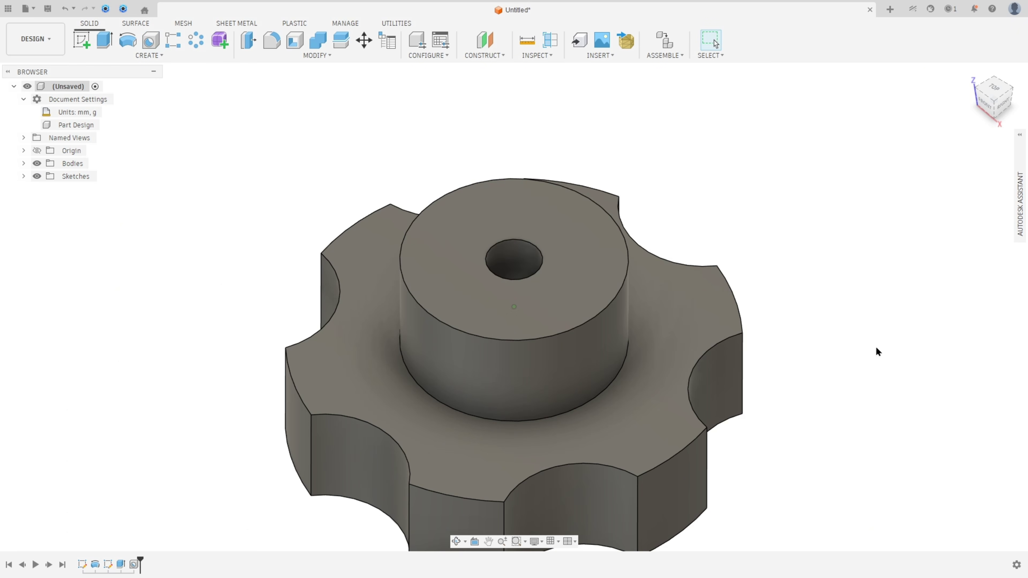
Create a section analysis on the XZ plane to inspect the central hole, and hide the analysis
click(550, 40)
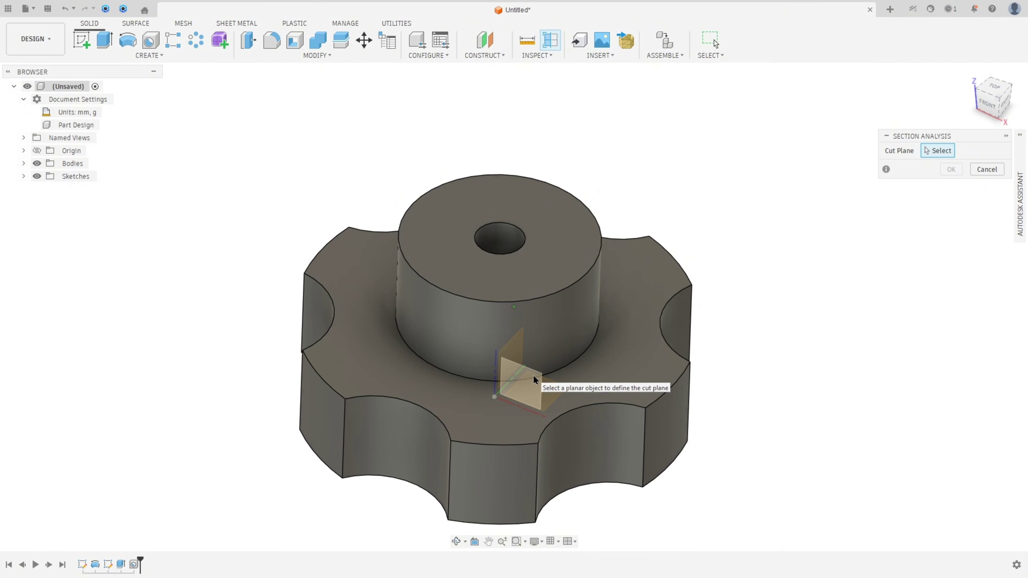
click(534, 375)
click(939, 215)
click(951, 266)
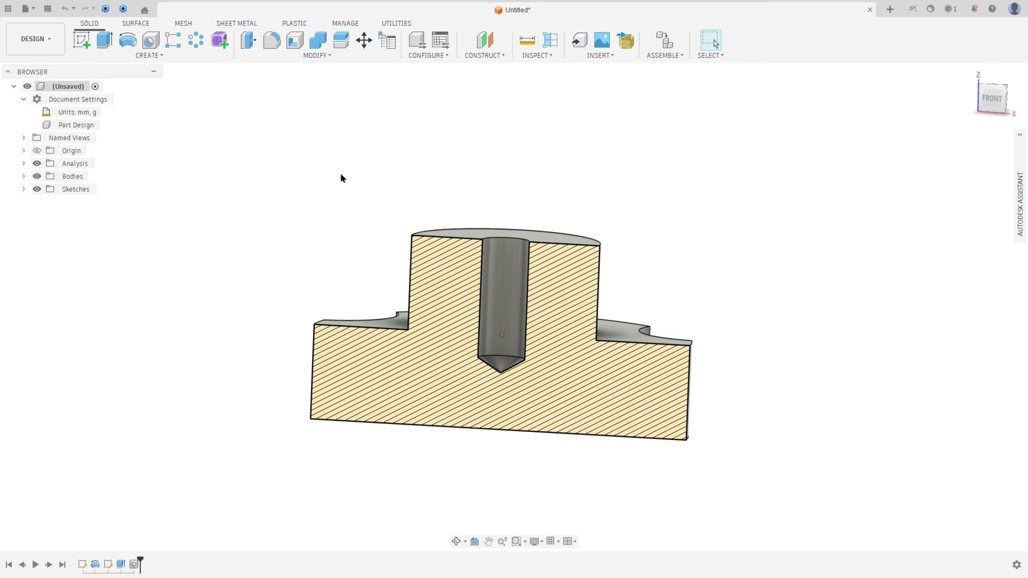
click(37, 163)
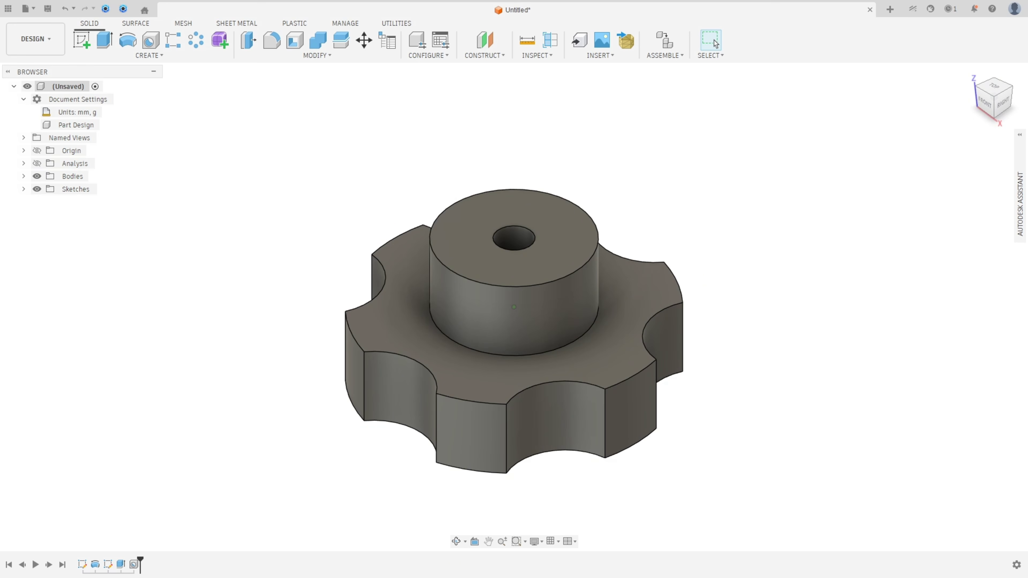
Switch to the PDF drawing, trace the hub's side hole and mark its Ø8 diameter and 30 height
key(alt+Tab)
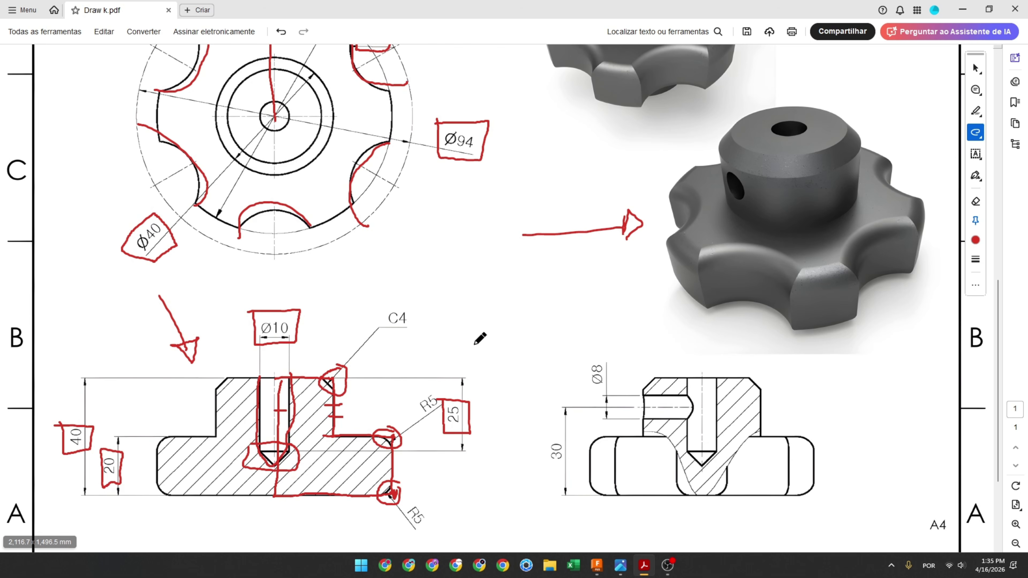
mouse_move(628, 390)
mouse_down()
mouse_move(697, 392)
mouse_move(699, 425)
mouse_move(602, 428)
mouse_up()
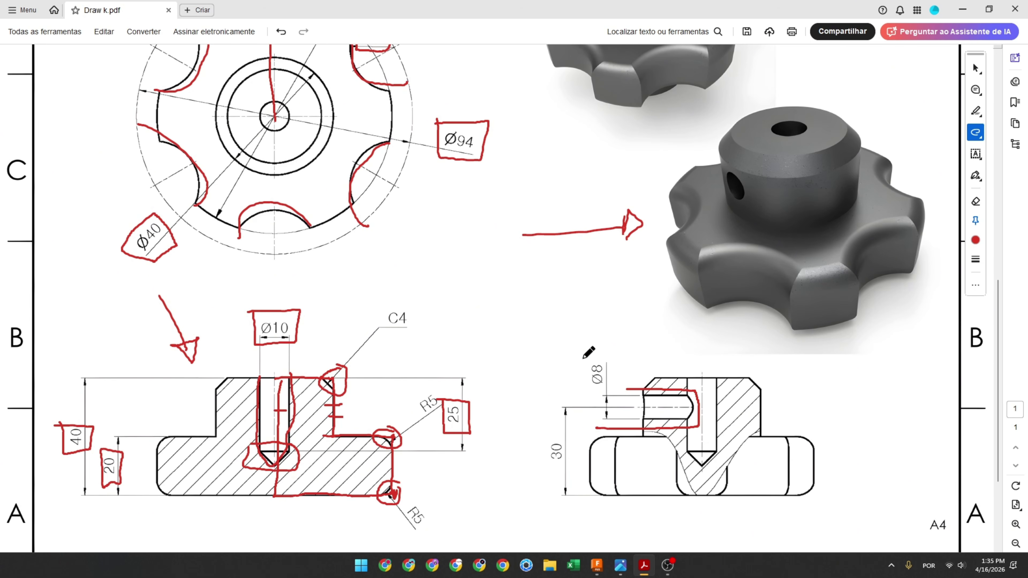
mouse_move(585, 361)
mouse_down()
mouse_move(605, 392)
mouse_move(602, 358)
mouse_up()
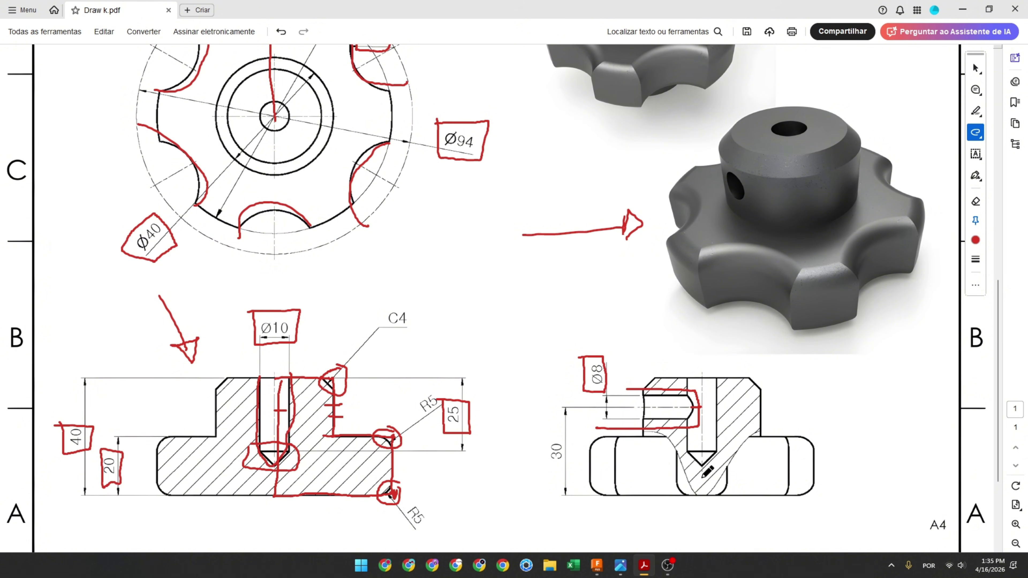
mouse_move(543, 436)
mouse_down()
mouse_move(541, 473)
mouse_move(567, 466)
mouse_move(564, 437)
mouse_move(542, 436)
mouse_up()
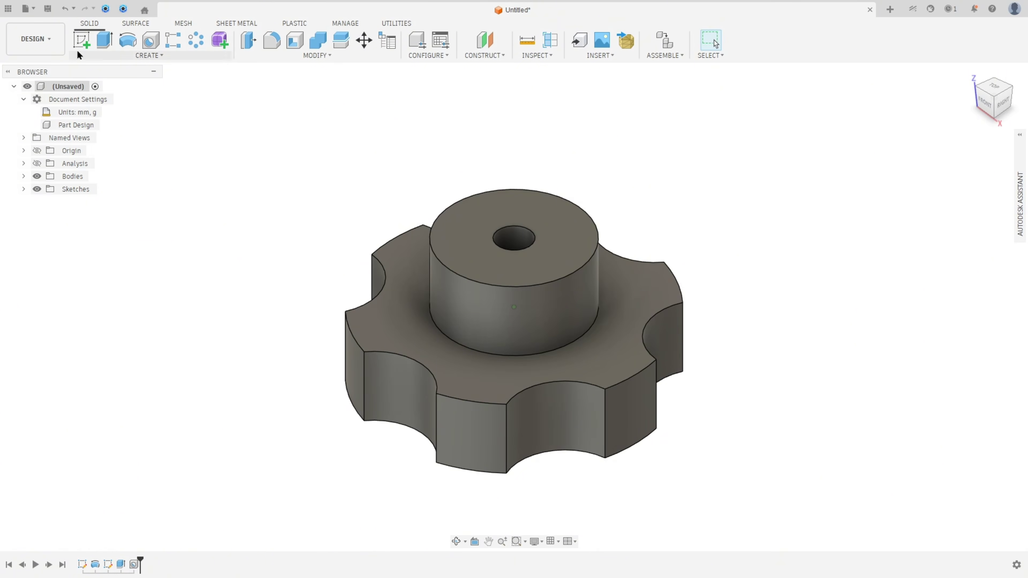
Start a sketch on the XZ plane, show the section analysis and draw an 8 mm diameter circle centered on the central hole's axis
click(80, 40)
scroll(521, 363, up, 3)
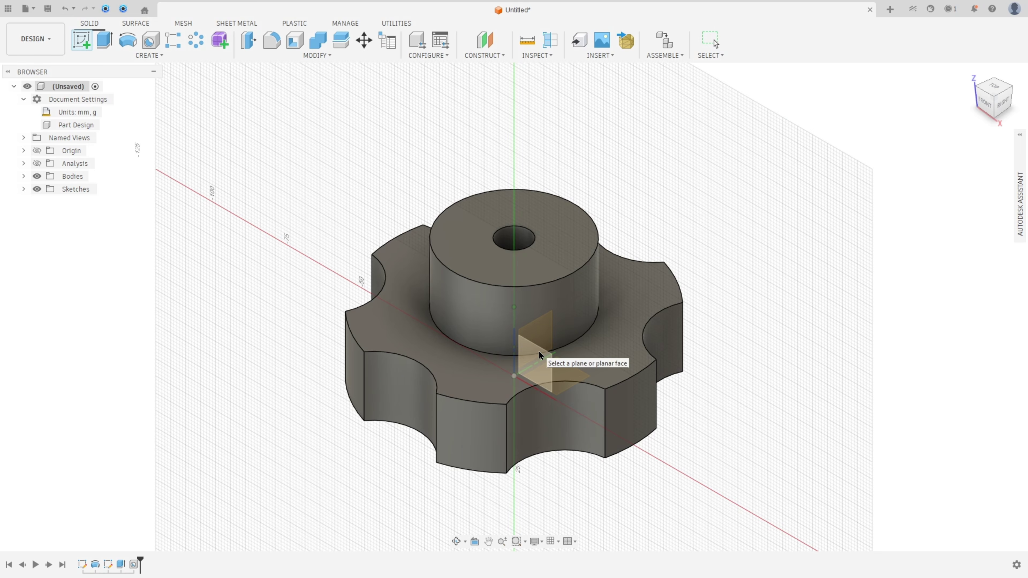
click(526, 354)
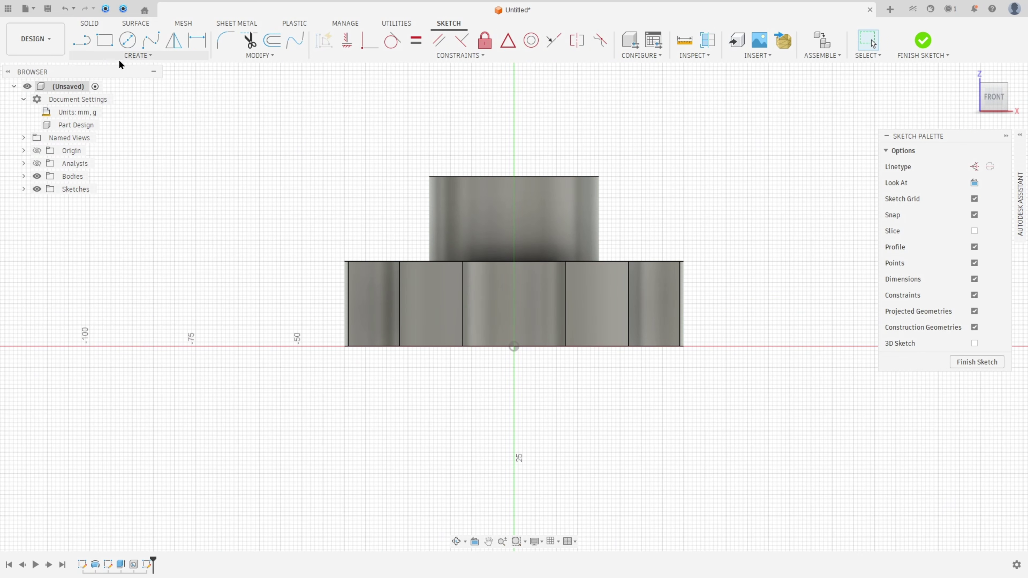
click(36, 165)
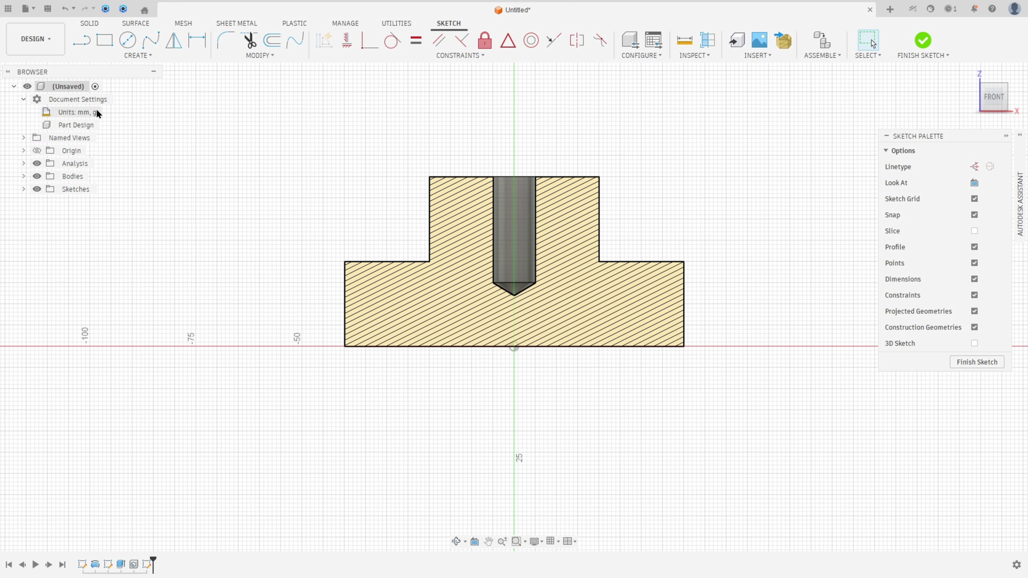
click(128, 40)
click(514, 224)
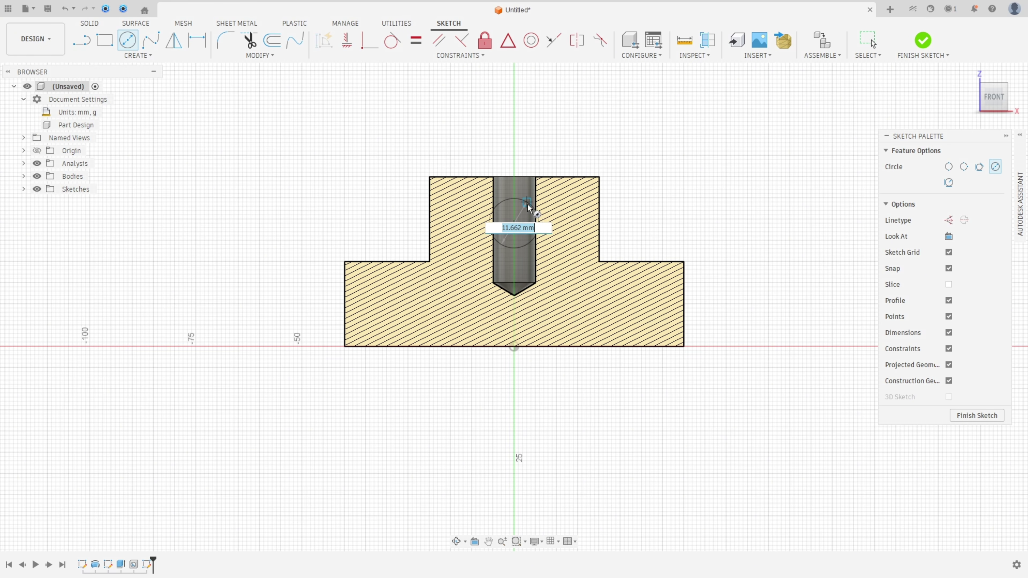
text(8)
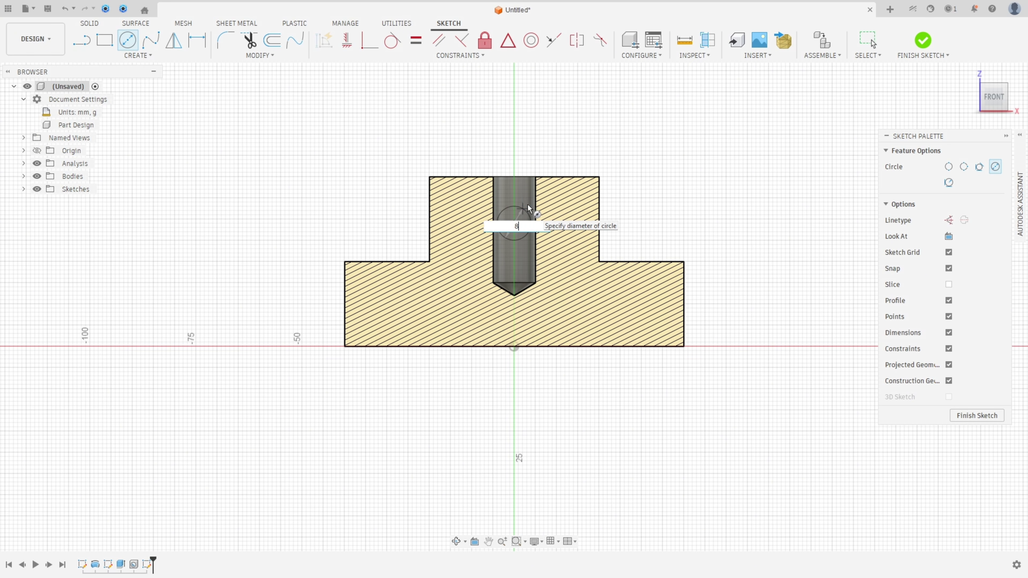
key(Return)
key(Escape)
drag(512, 217, 565, 196)
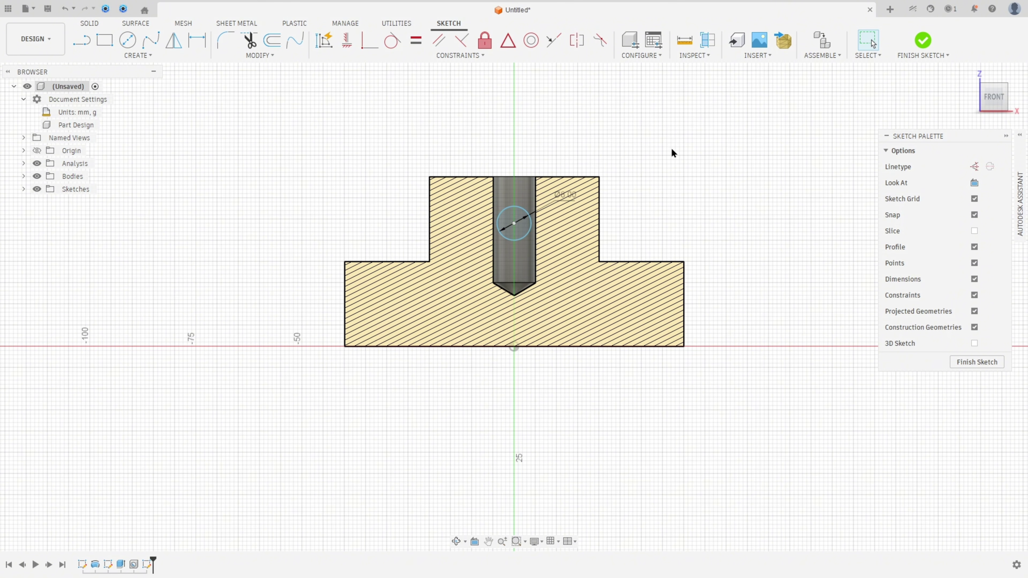
Dimension the circle's center 30 mm above the origin
click(197, 40)
click(515, 224)
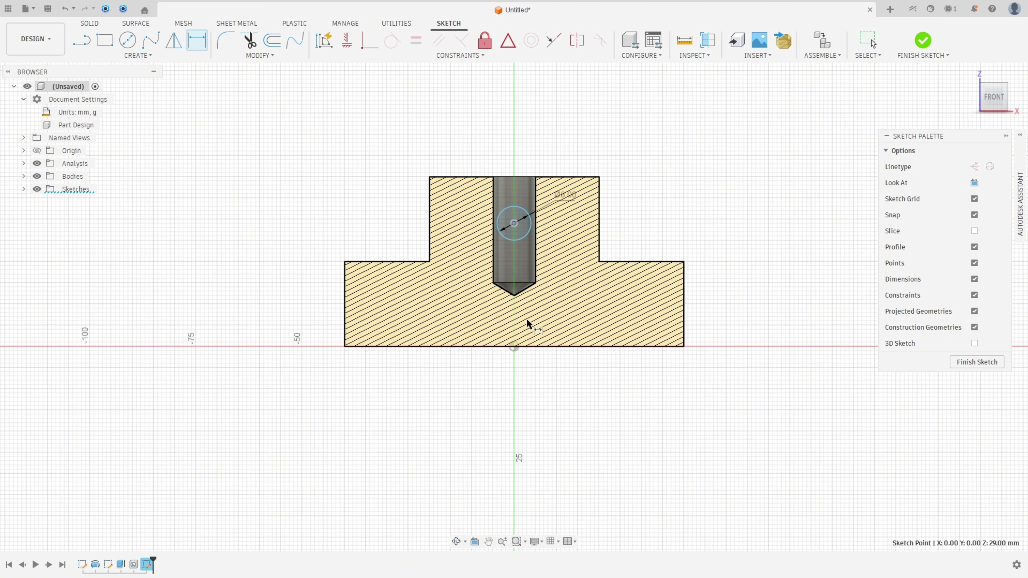
click(514, 347)
click(291, 281)
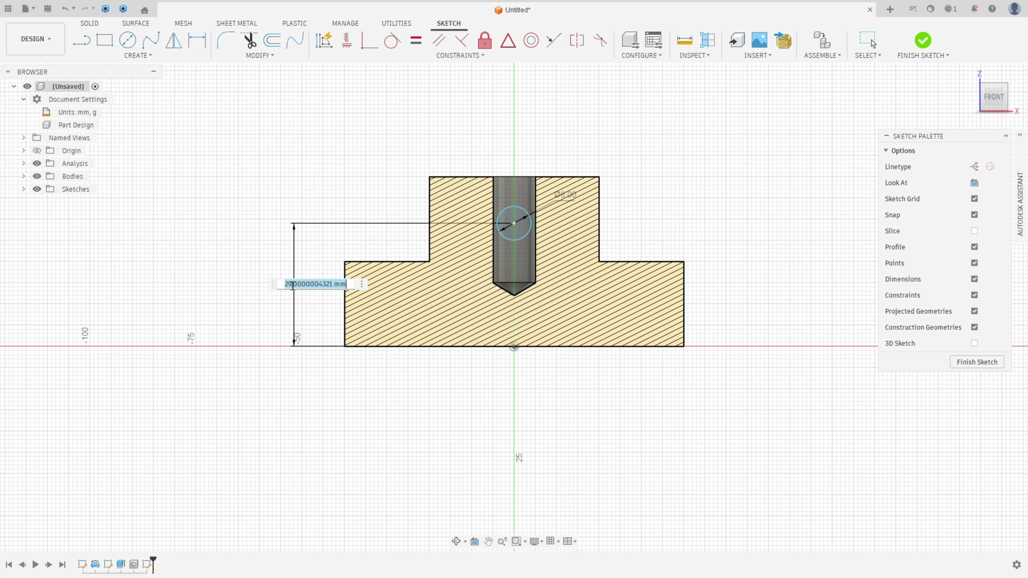
text(30)
key(Return)
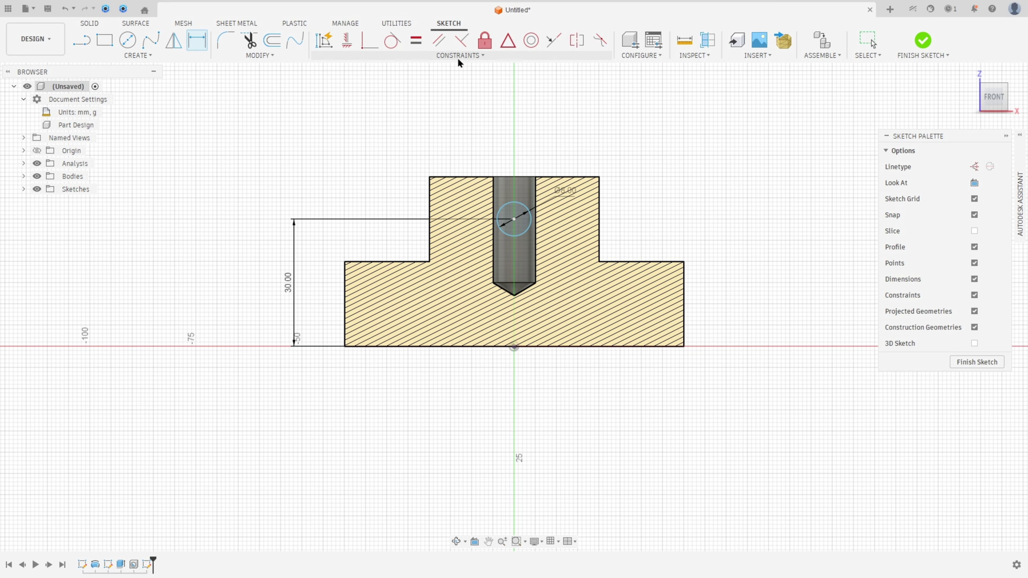
Constrain the circle's center vertically to the origin and finish the sketch
click(347, 40)
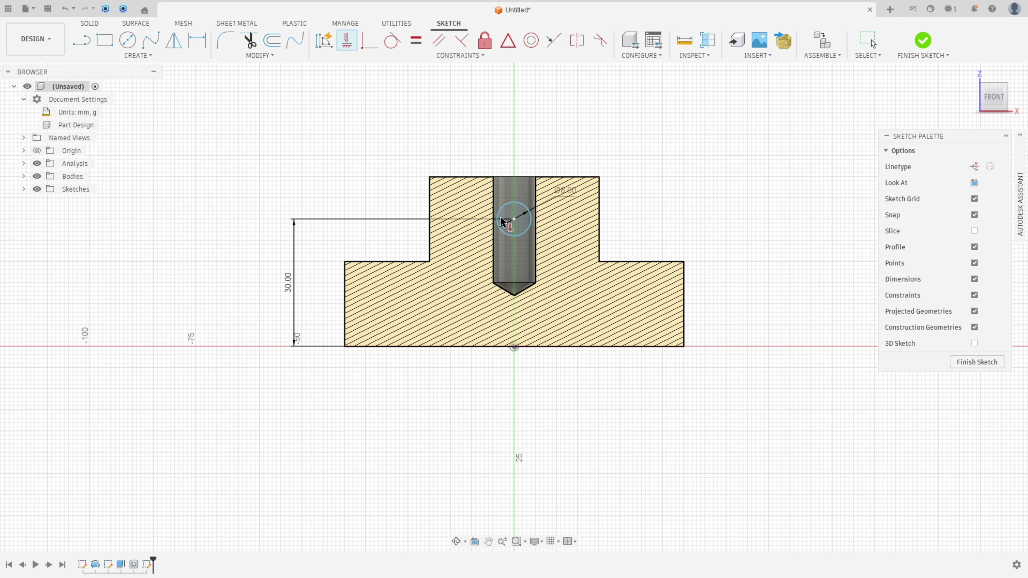
click(517, 226)
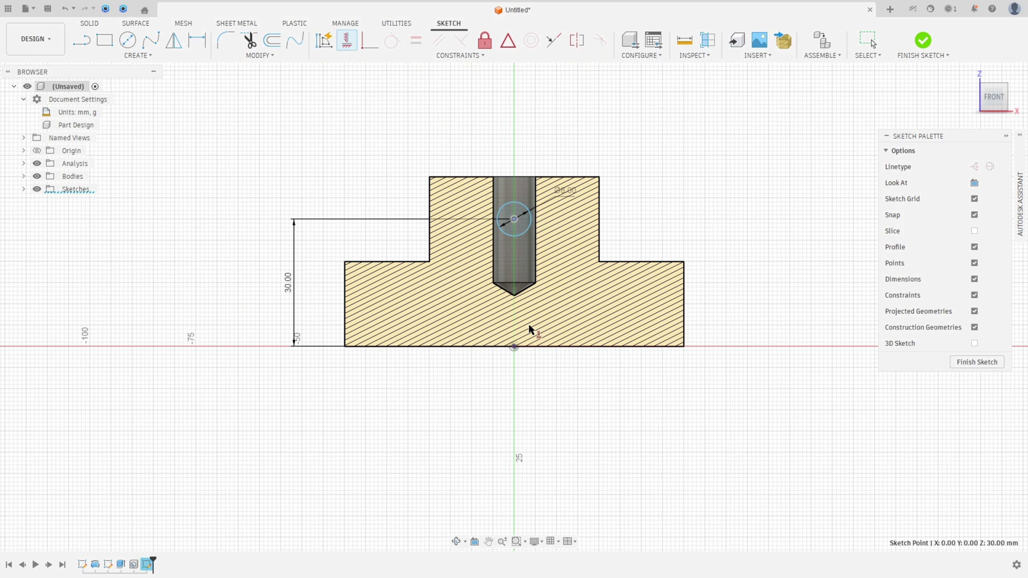
click(515, 348)
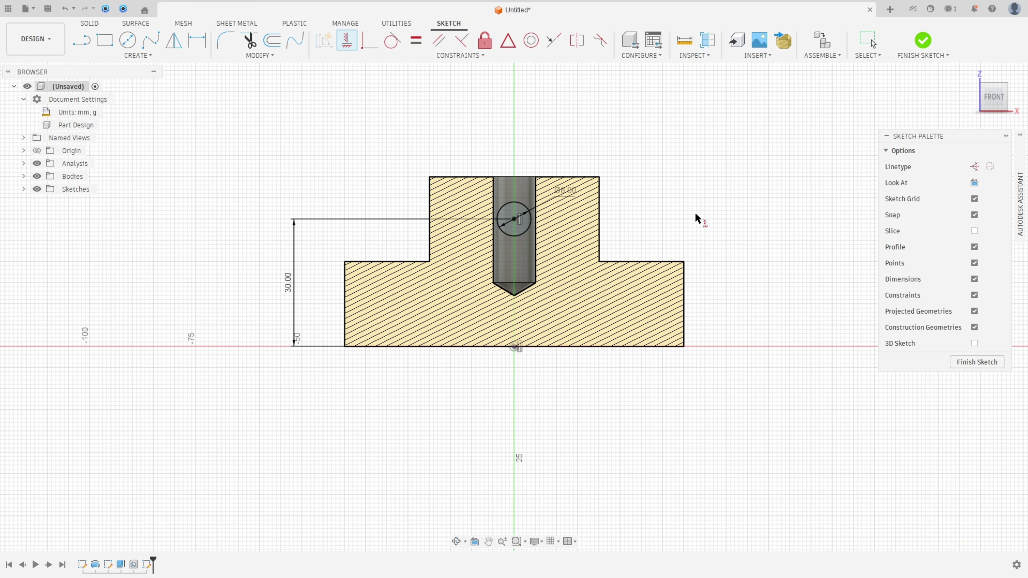
click(37, 176)
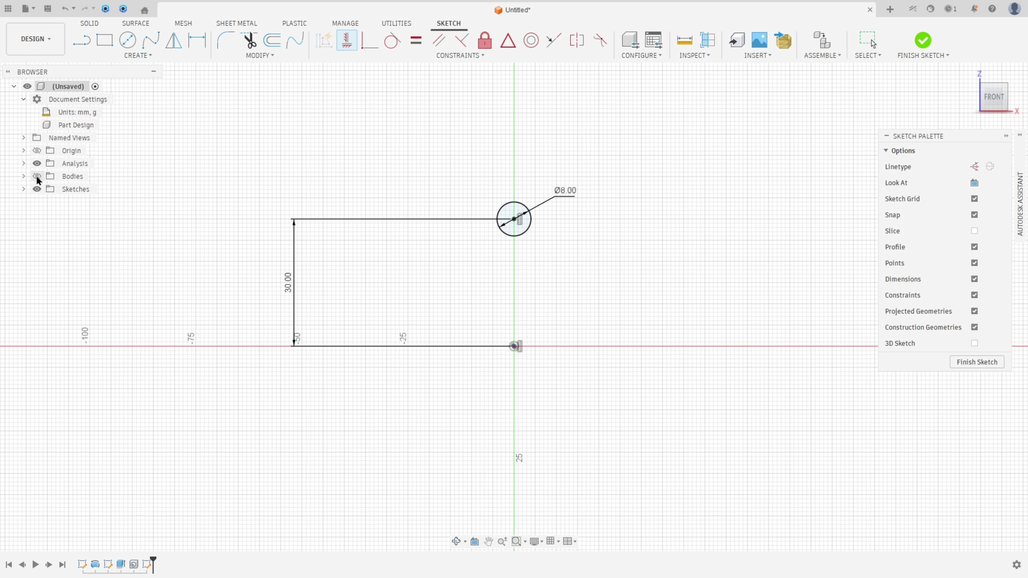
click(37, 177)
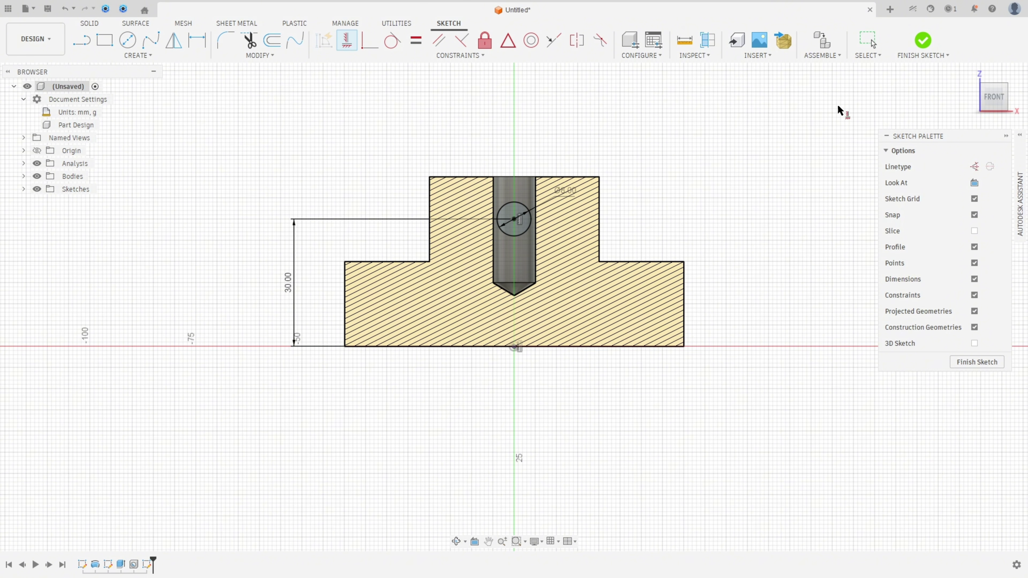
click(923, 40)
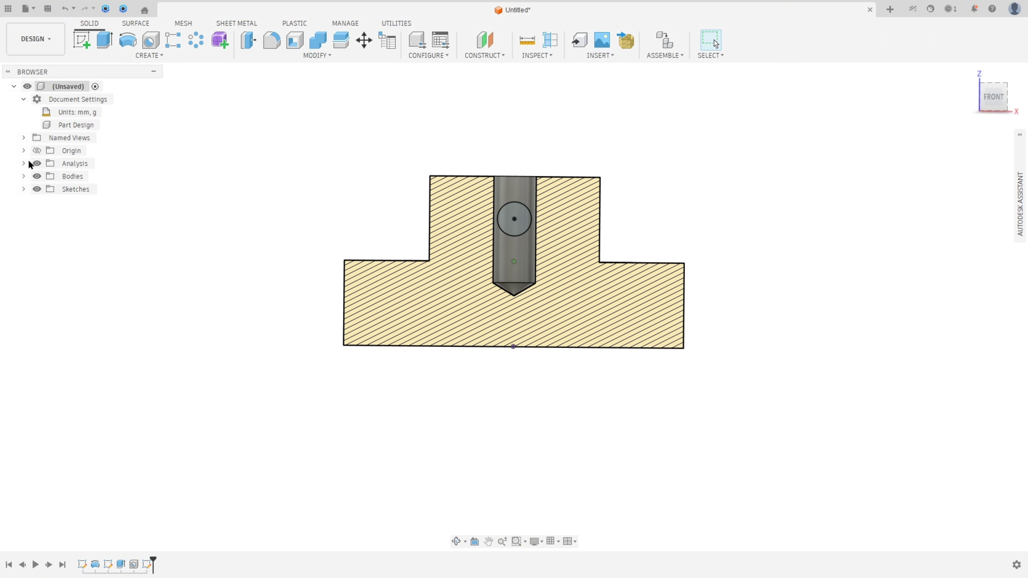
Hide the section analysis and extrude the 8 mm circle as a one-sided cut with extent All, flipped toward the front of the hub
click(37, 163)
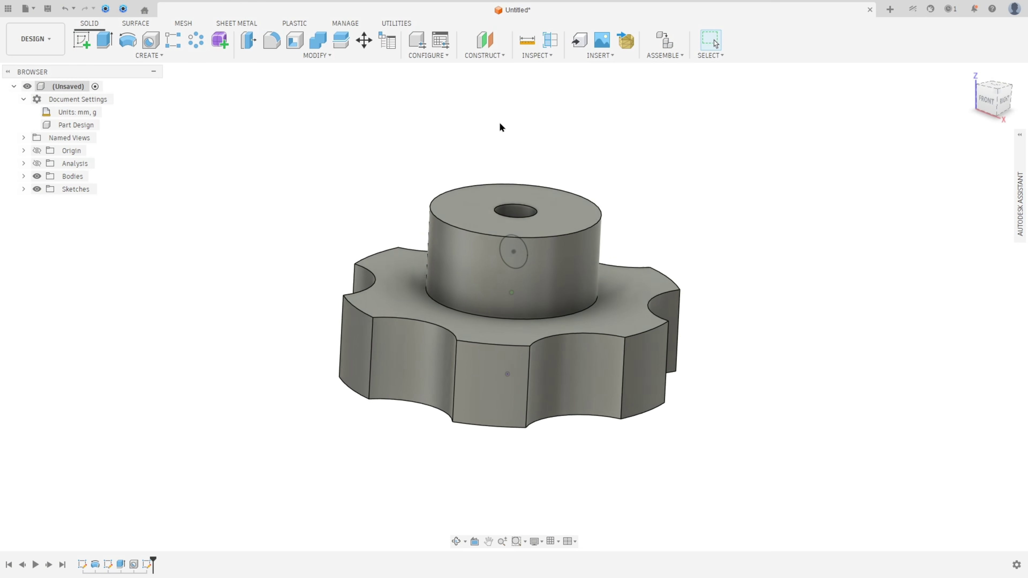
click(104, 41)
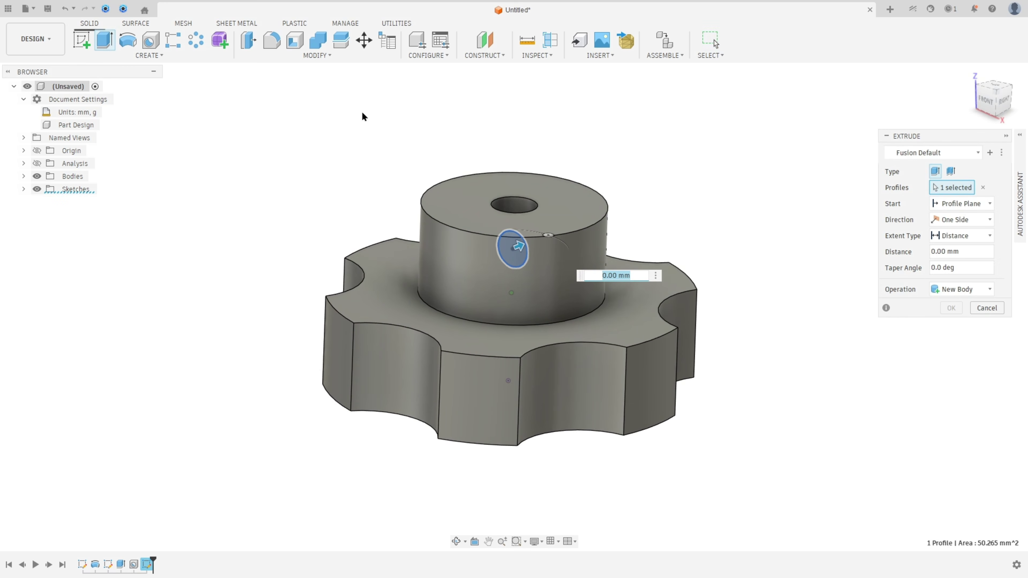
click(946, 236)
click(945, 276)
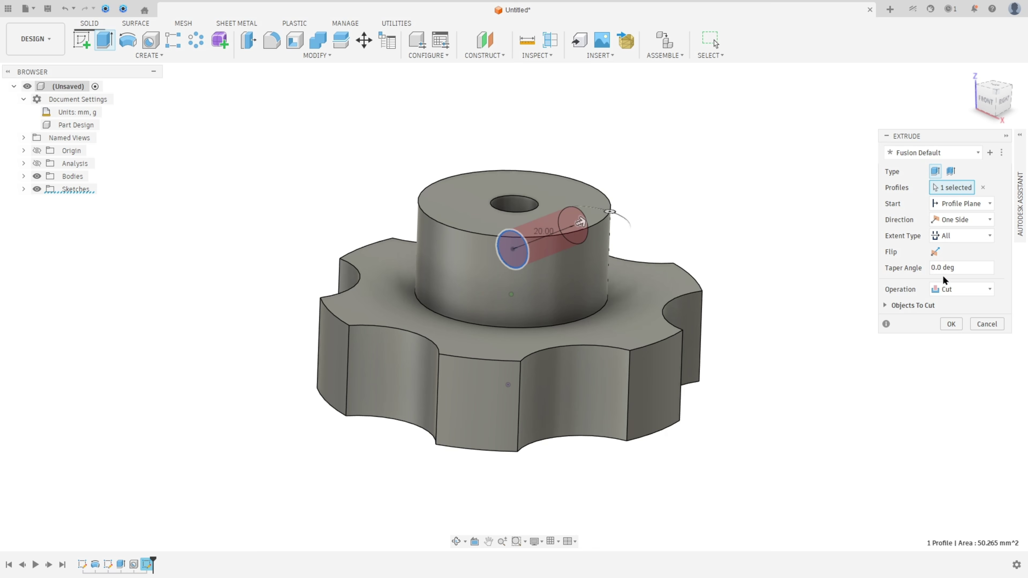
click(935, 252)
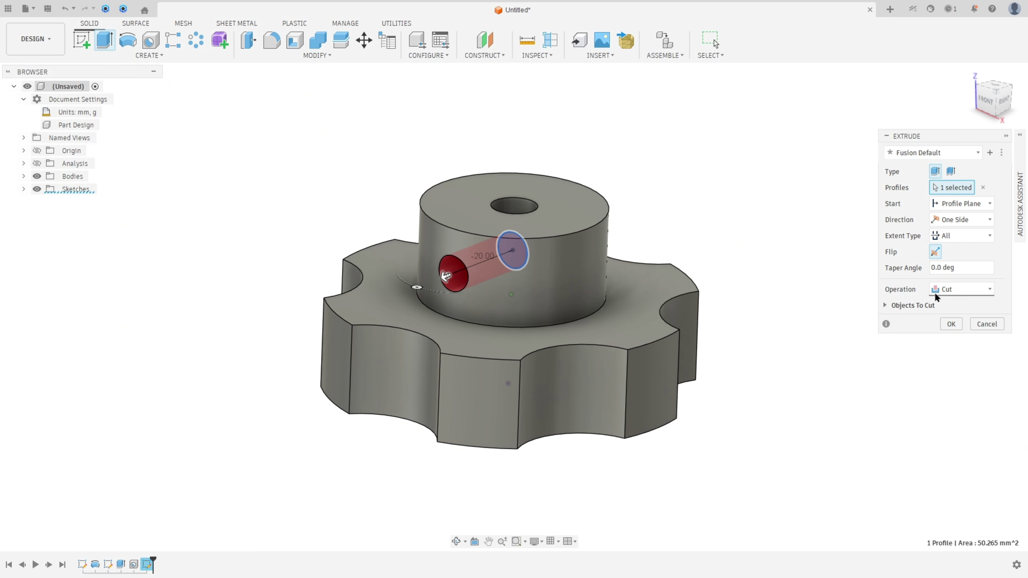
click(951, 324)
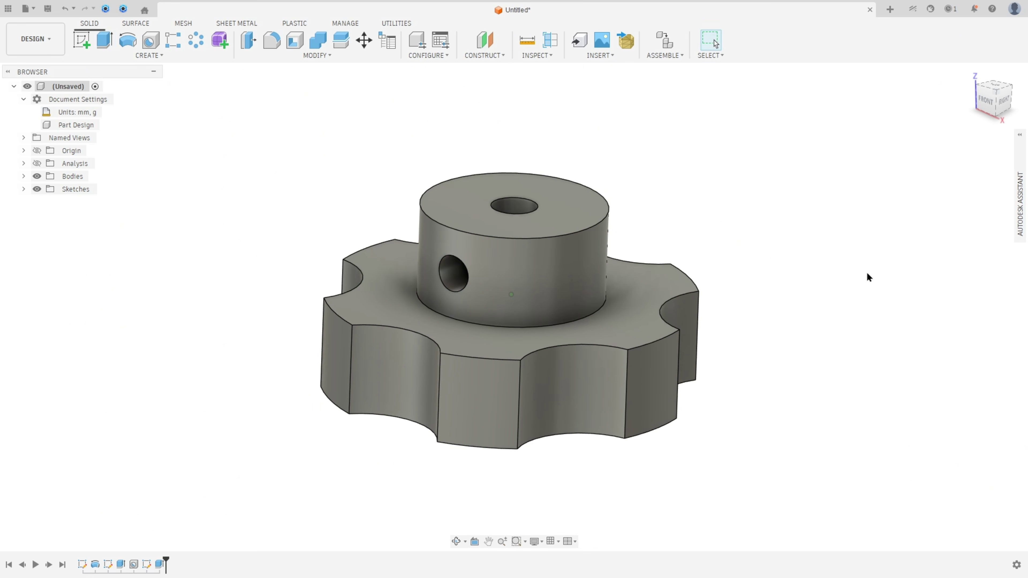
Create a section analysis on the YZ plane to inspect the side hole, and hide the analysis
scroll(832, 202, down, 5)
scroll(802, 205, down, 2)
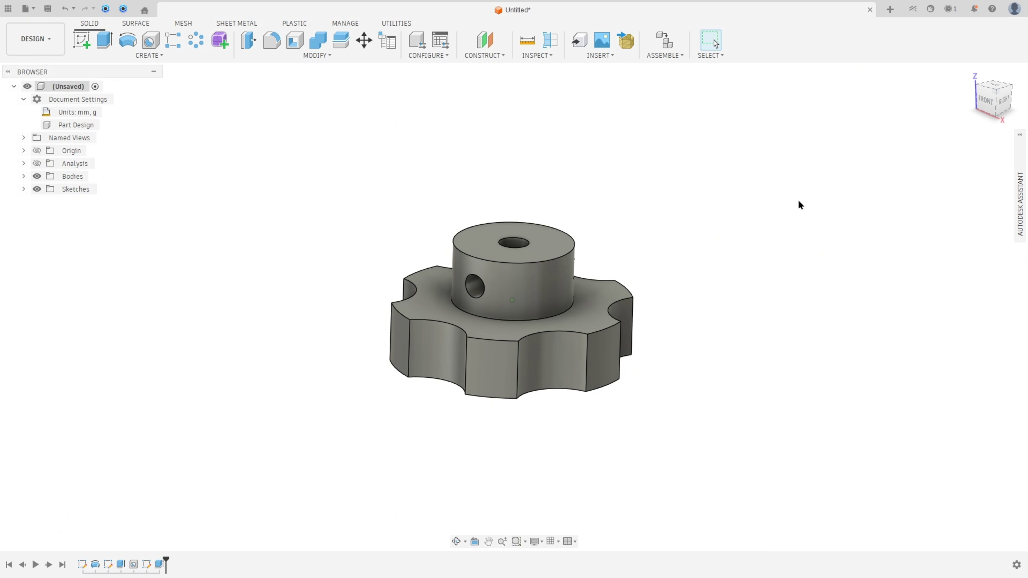
click(551, 45)
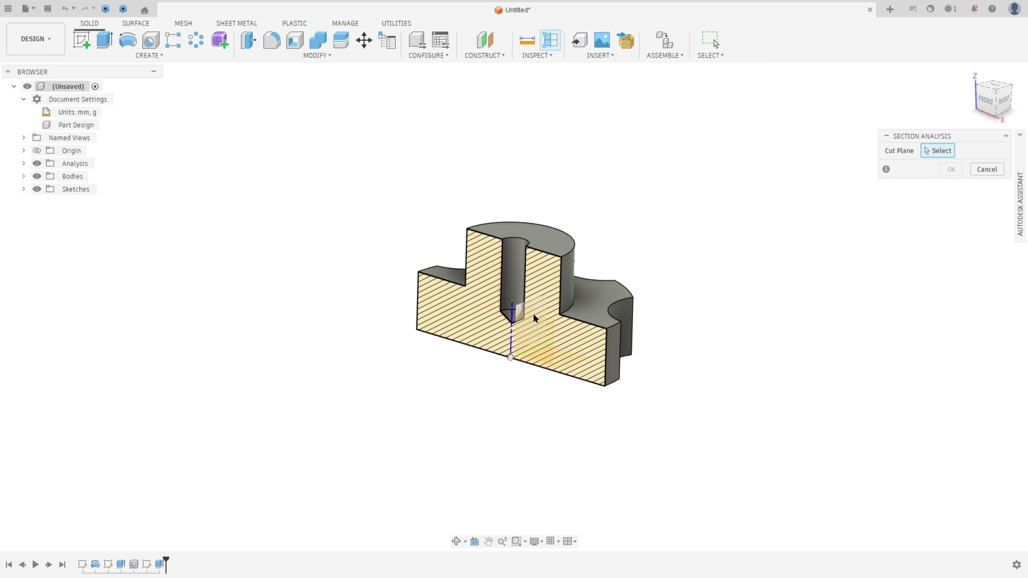
shift+middle_drag(562, 335, 571, 315)
click(522, 321)
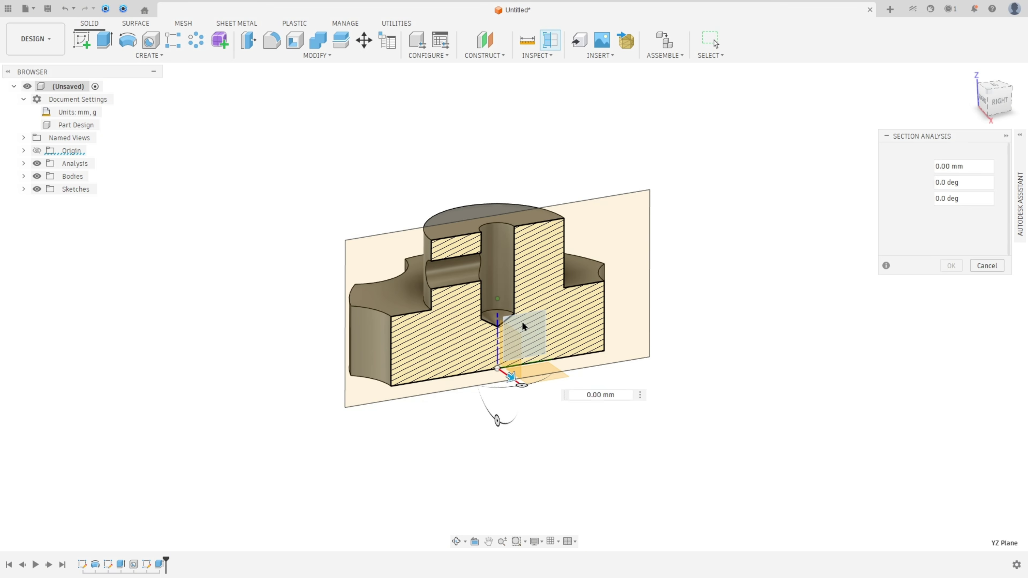
click(952, 266)
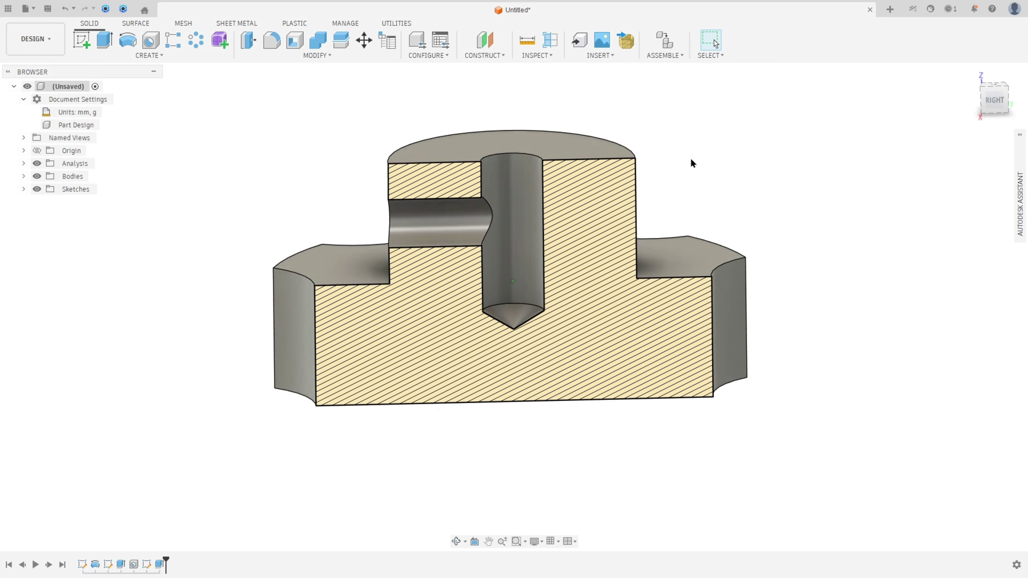
click(23, 164)
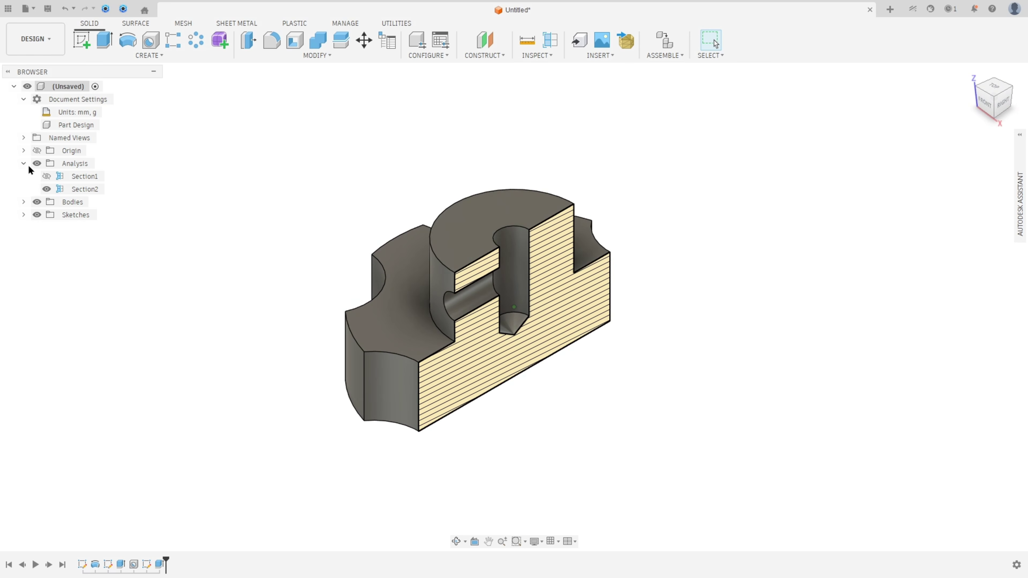
click(47, 189)
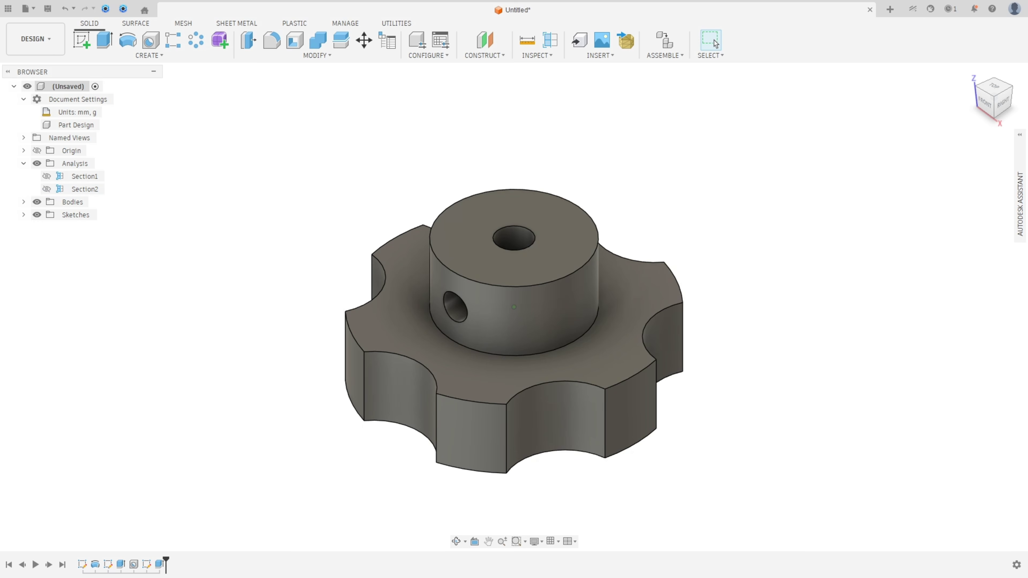
Check the chamfer callout in the PDF drawing, and chamfer the hub's top outer edge 4 mm with equal distance in Fusion
key(alt+Tab)
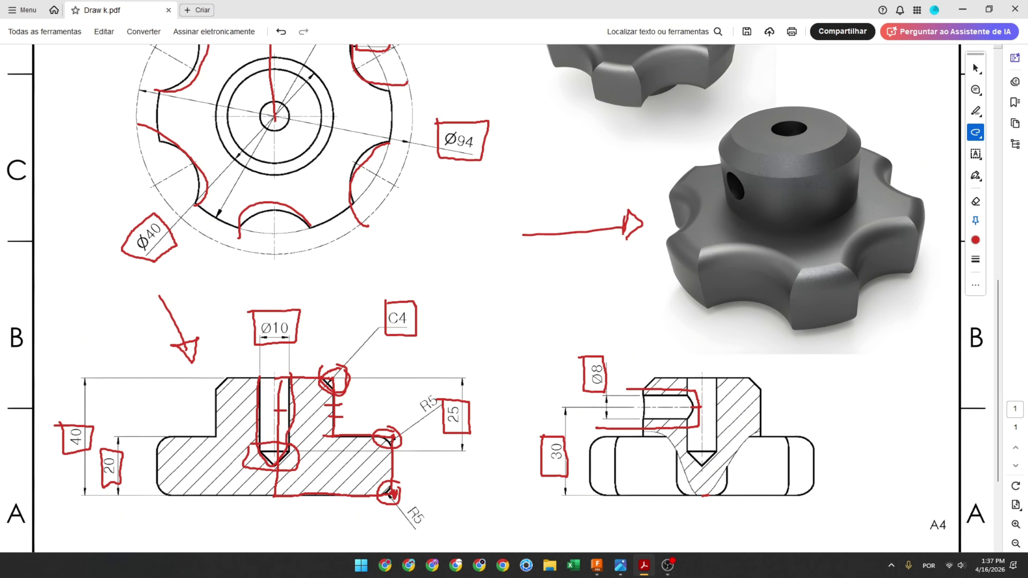
key(alt+Tab)
click(322, 56)
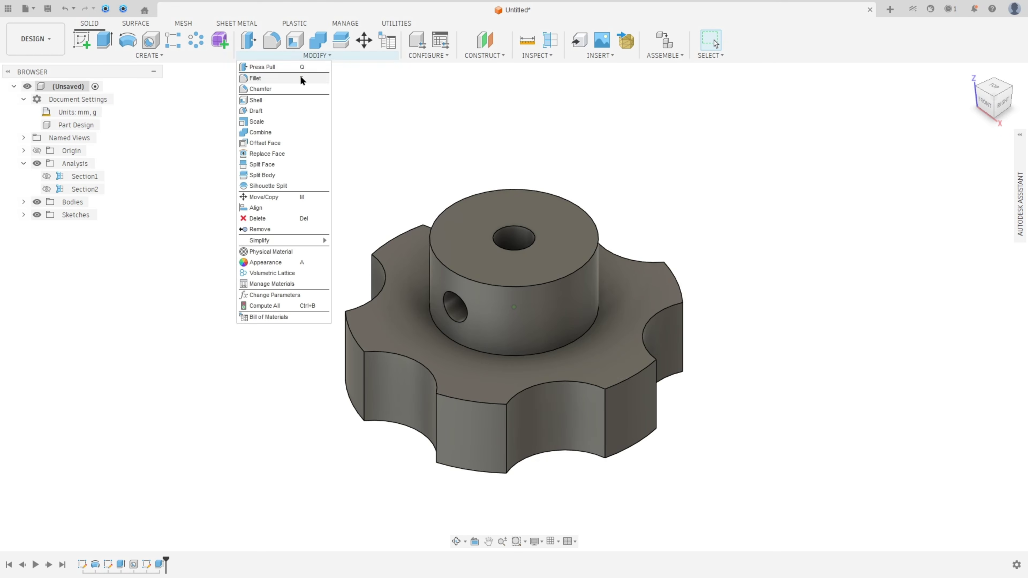
click(290, 87)
click(440, 260)
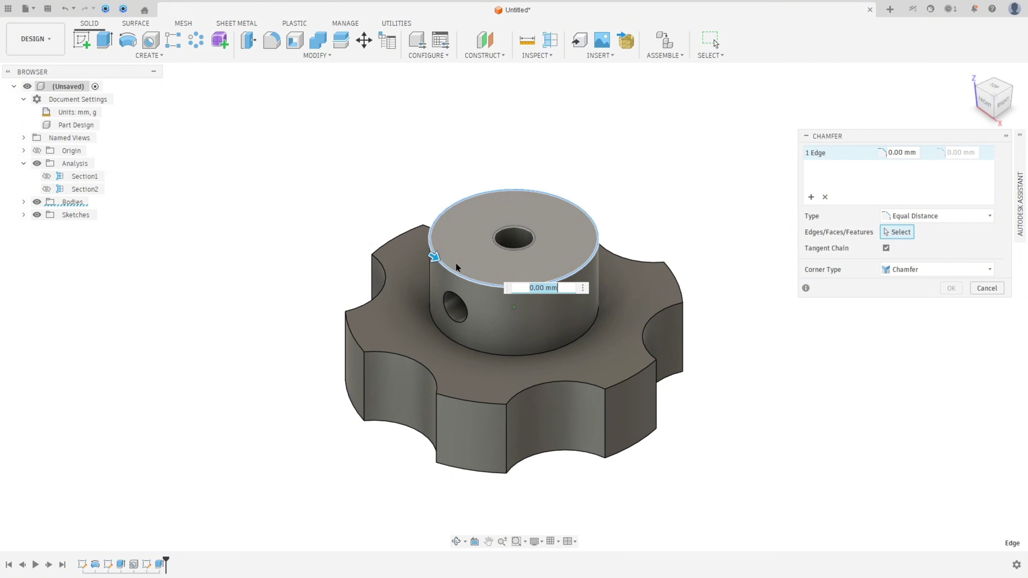
text(4)
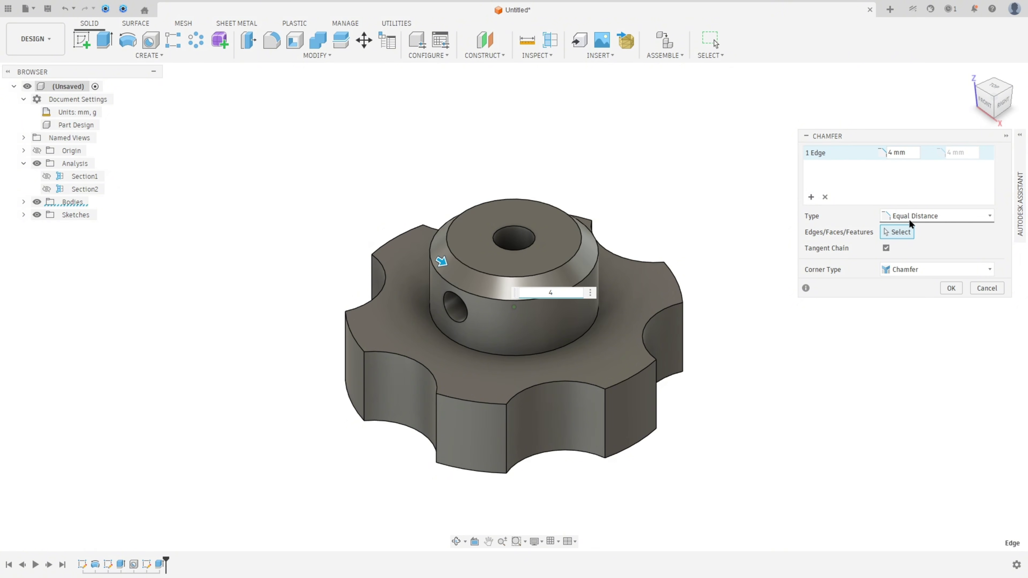
click(951, 288)
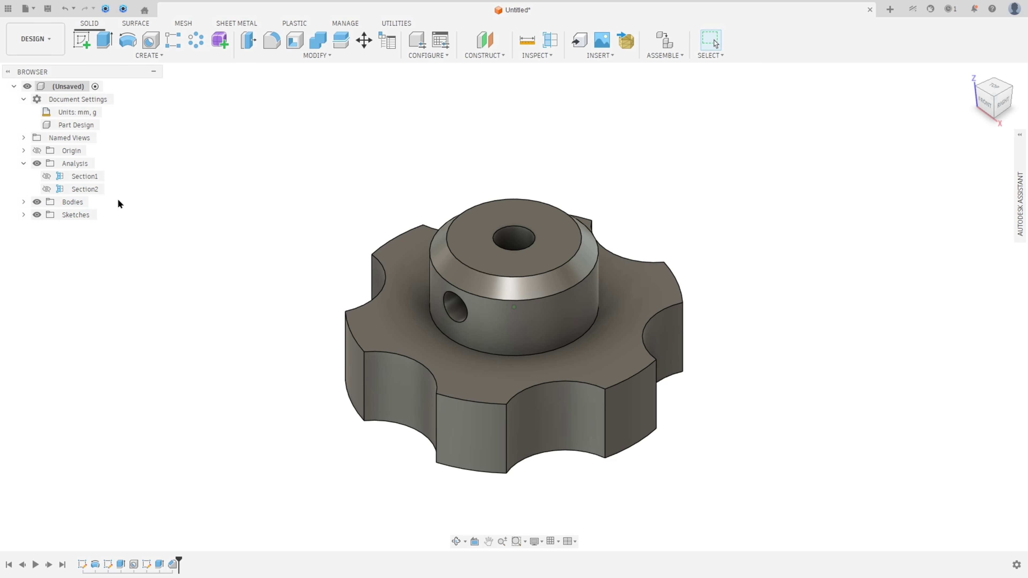
Switch to the PDF drawing, circle the R5 rounded corners and callout of the lobed base, and trace its upper edge on the rendered view
key(alt+Tab)
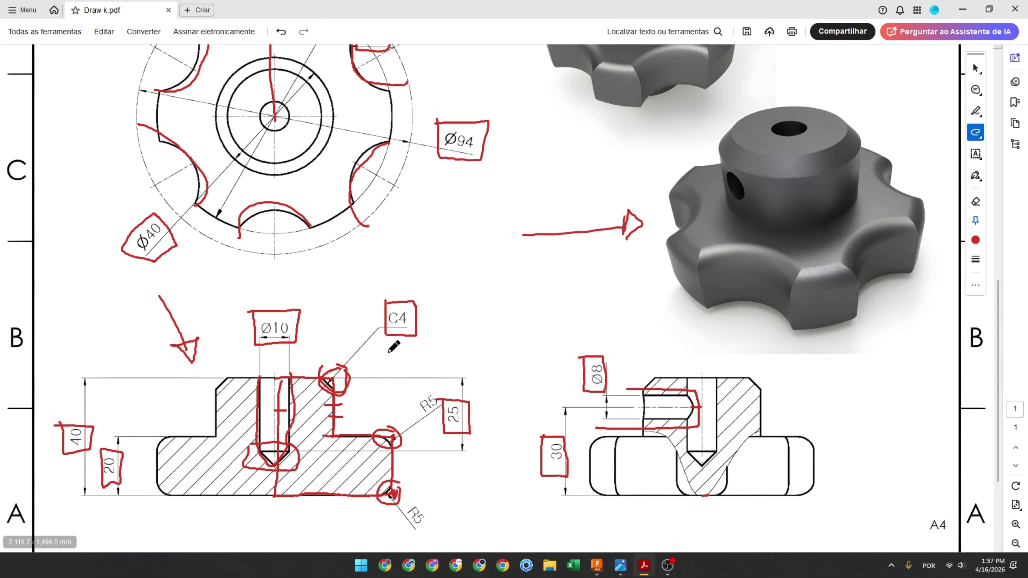
drag(381, 453, 392, 444)
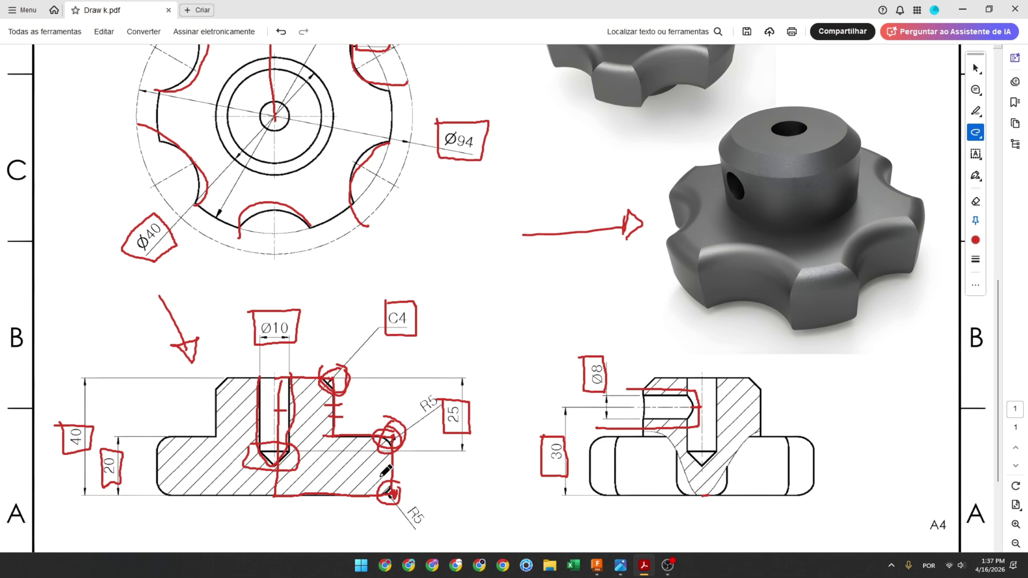
drag(393, 507, 399, 476)
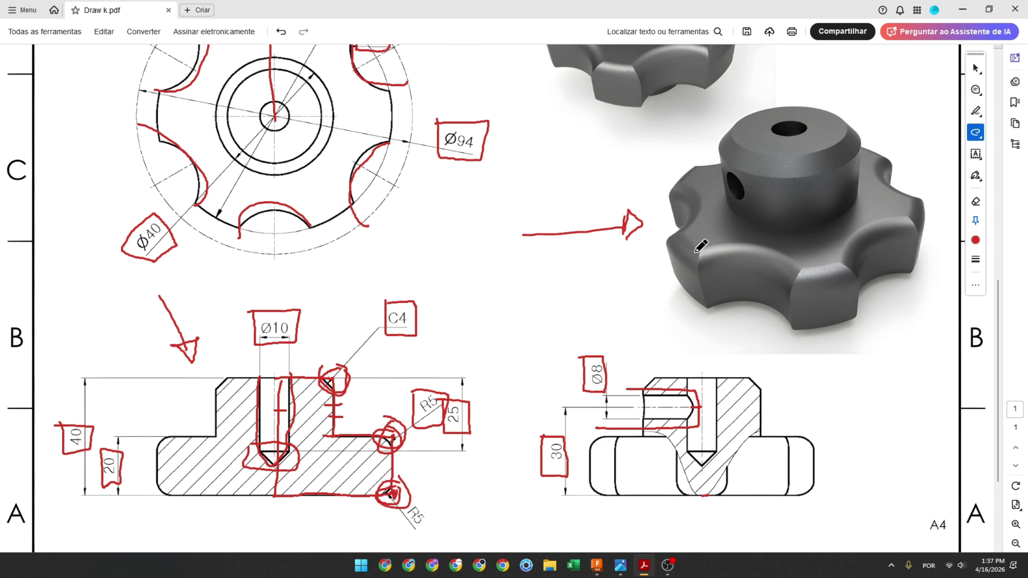
drag(695, 256, 761, 257)
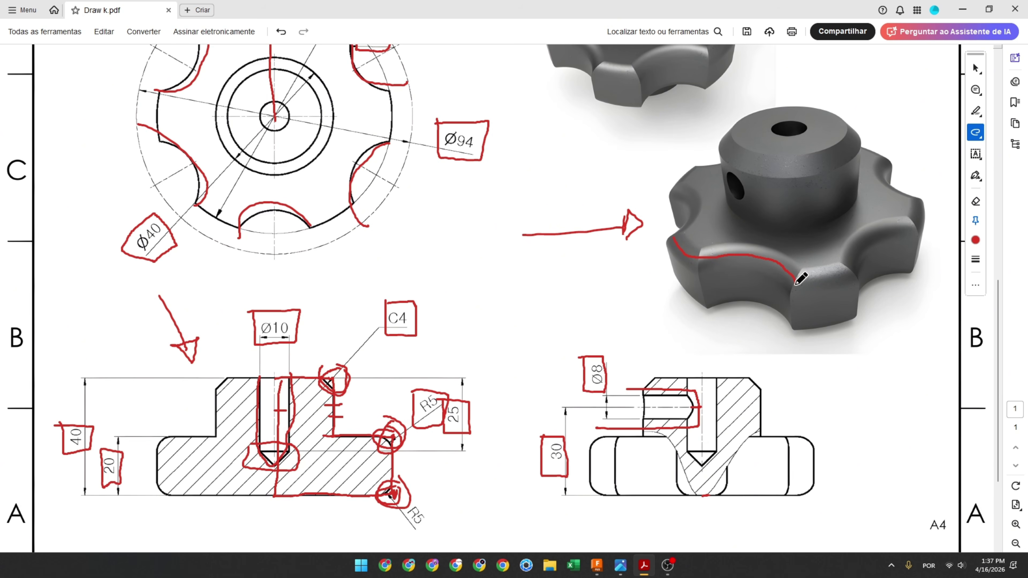
drag(856, 277, 900, 218)
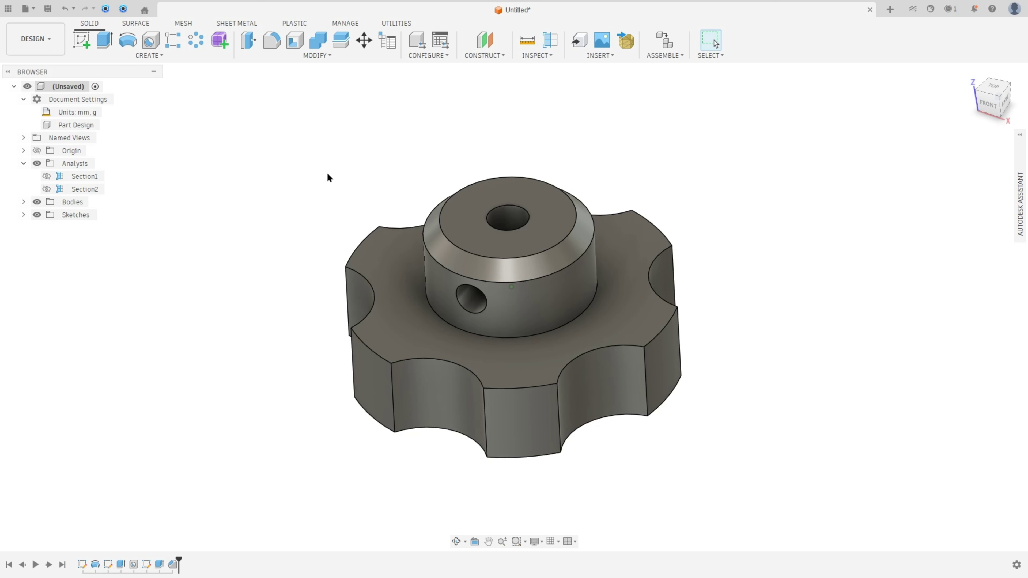
Switch back to Fusion and start a constant-radius Fillet with the bottom face of the lobed base as its first selection
click(272, 41)
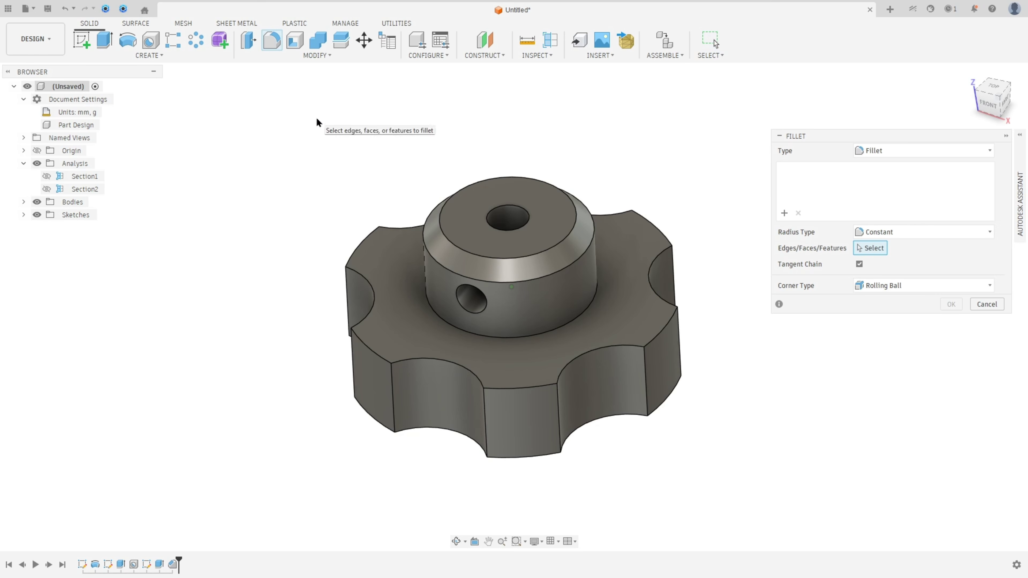
shift+middle_drag(658, 336, 381, 401)
click(538, 216)
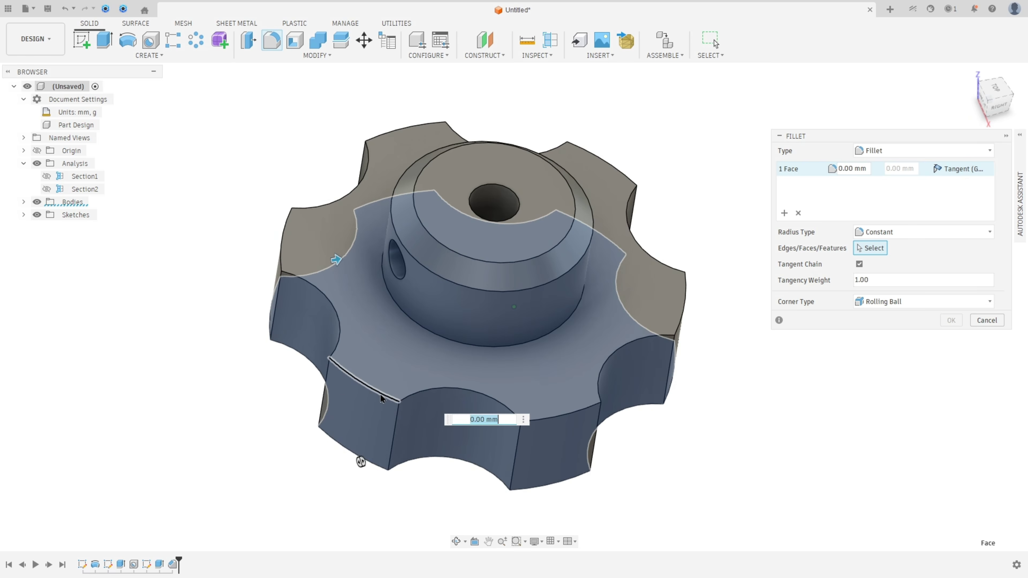
Add all 12 upper outline edges of the lobed base, both lobe arcs and recess arcs, to the fillet selection
click(380, 393)
click(432, 391)
click(555, 418)
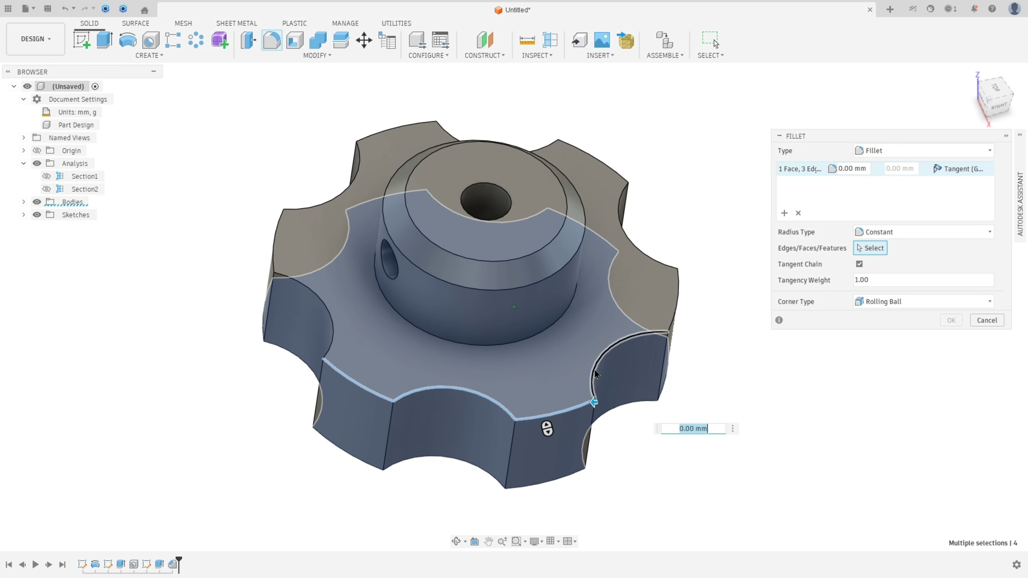
click(634, 330)
click(674, 300)
click(623, 210)
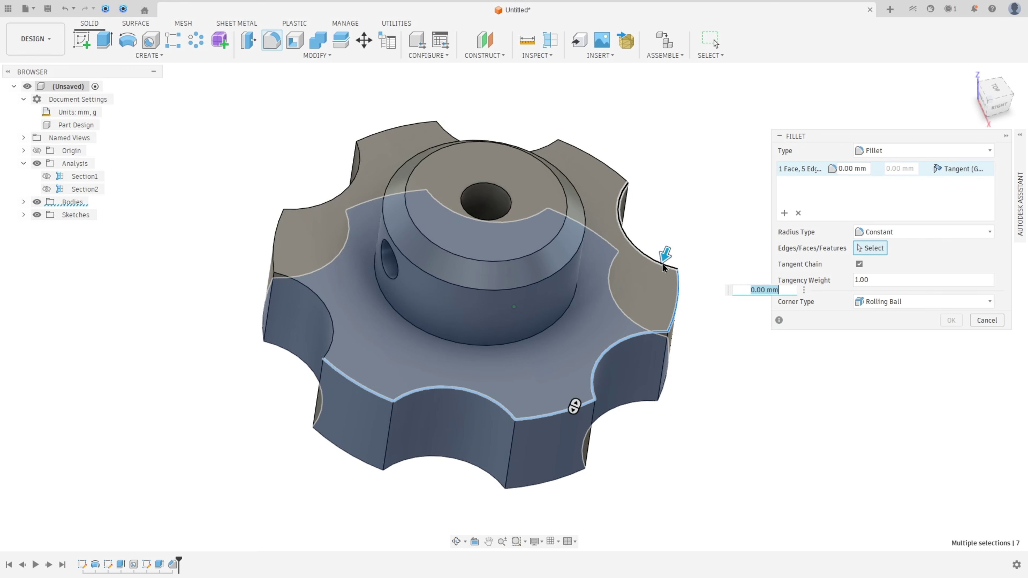
shift+middle_drag(623, 211, 633, 220)
click(634, 221)
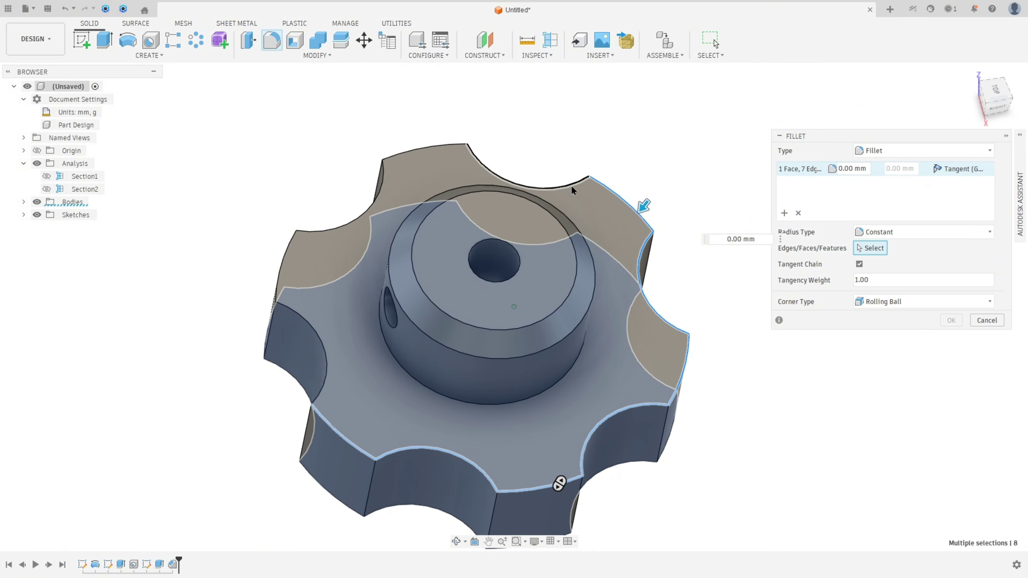
click(568, 185)
click(440, 151)
click(380, 178)
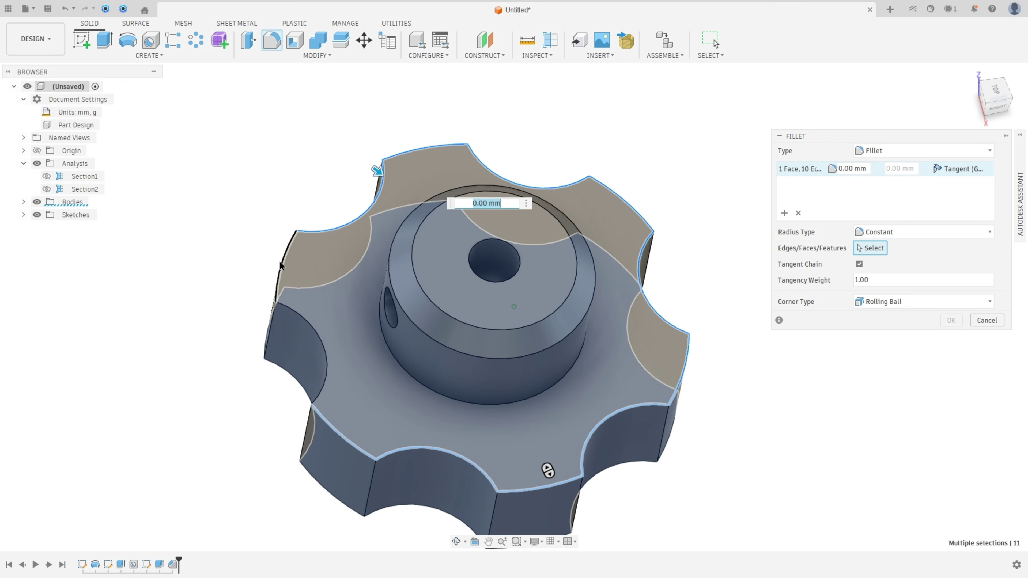
click(285, 285)
click(295, 313)
Set the fillet radius to 5 mm and apply it to the selected bottom face and upper edges
shift+middle_drag(295, 313, 458, 326)
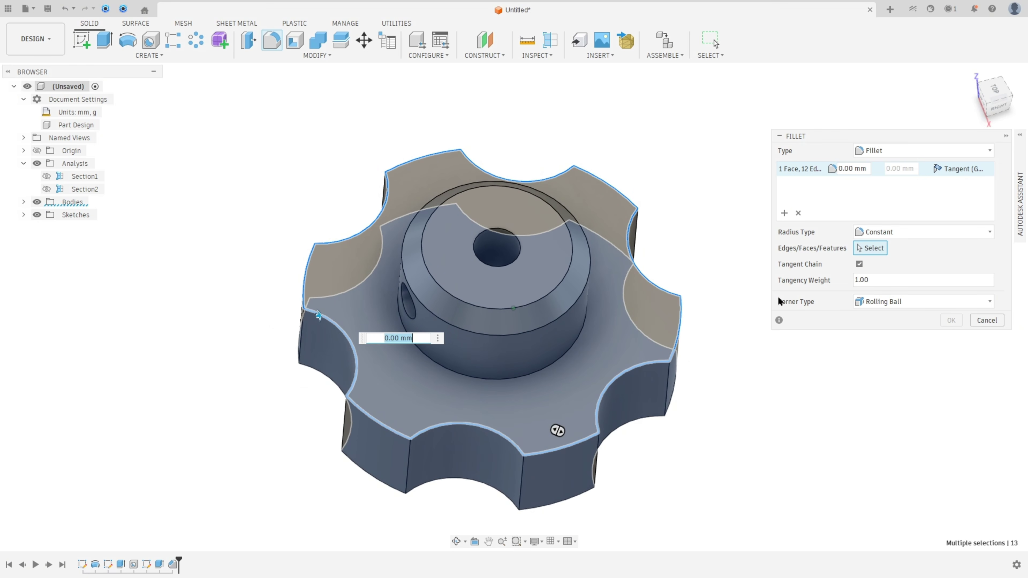
text(5)
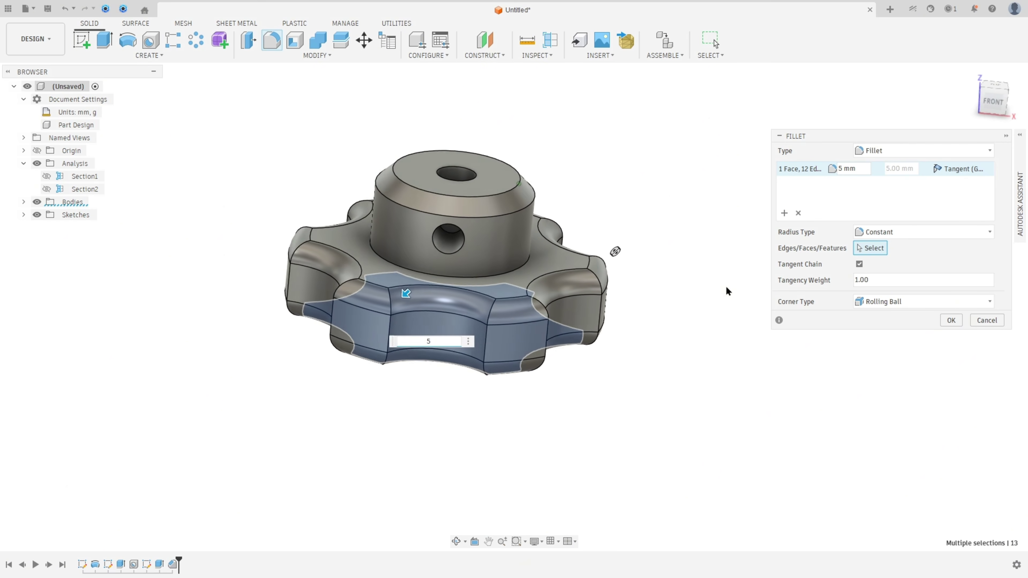
click(951, 320)
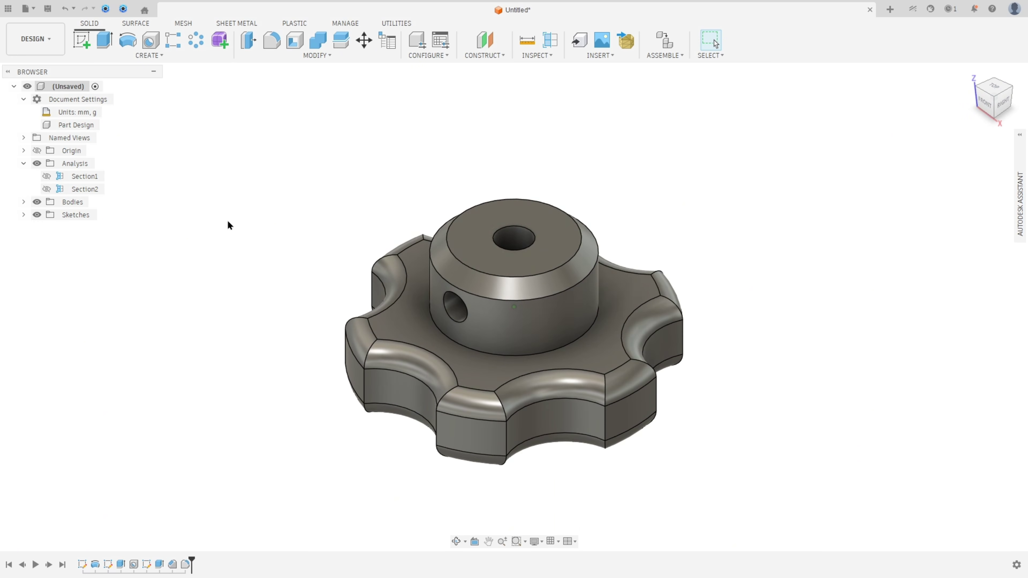
Show the Section2 analysis to inspect the rounded profile and the holes in cross-section, and hide it again
click(46, 189)
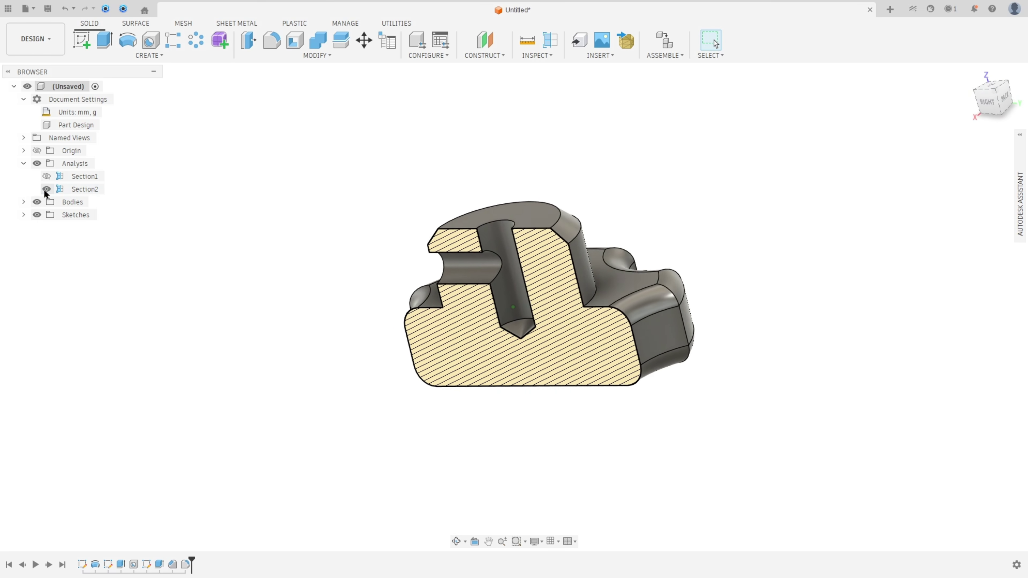
click(46, 189)
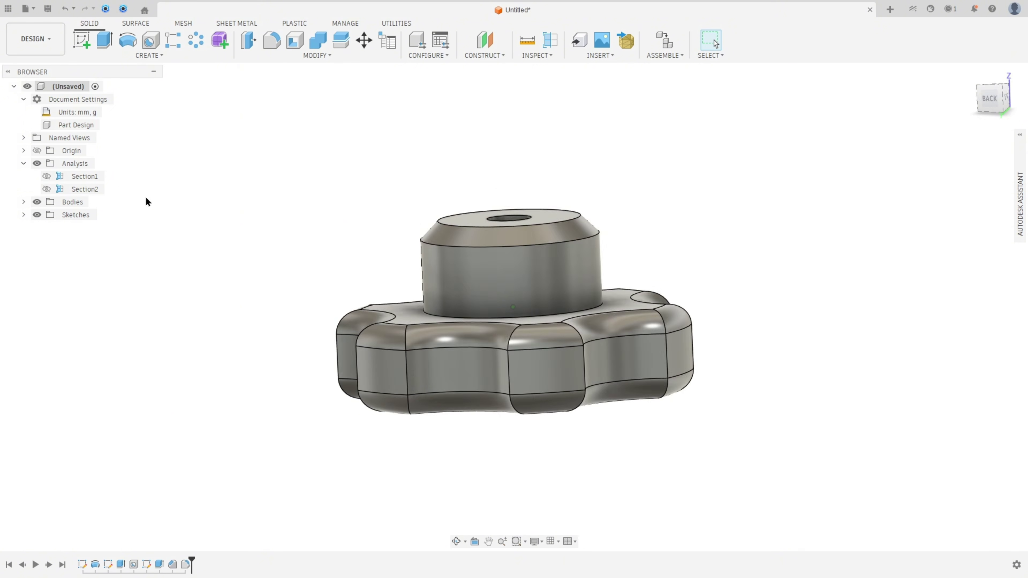